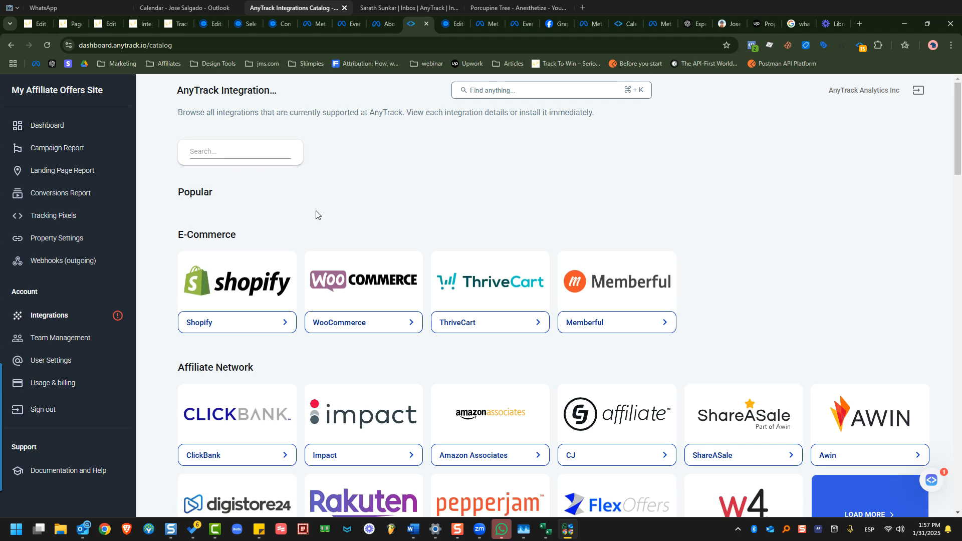
Filter the integrations catalog by 'calendly' and open the Calendly card.
text(calendly)
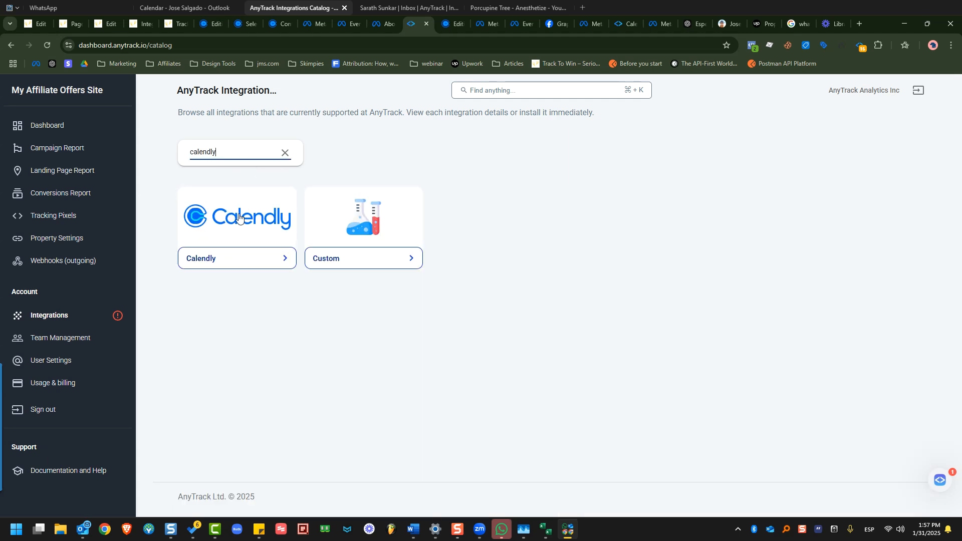
click(235, 215)
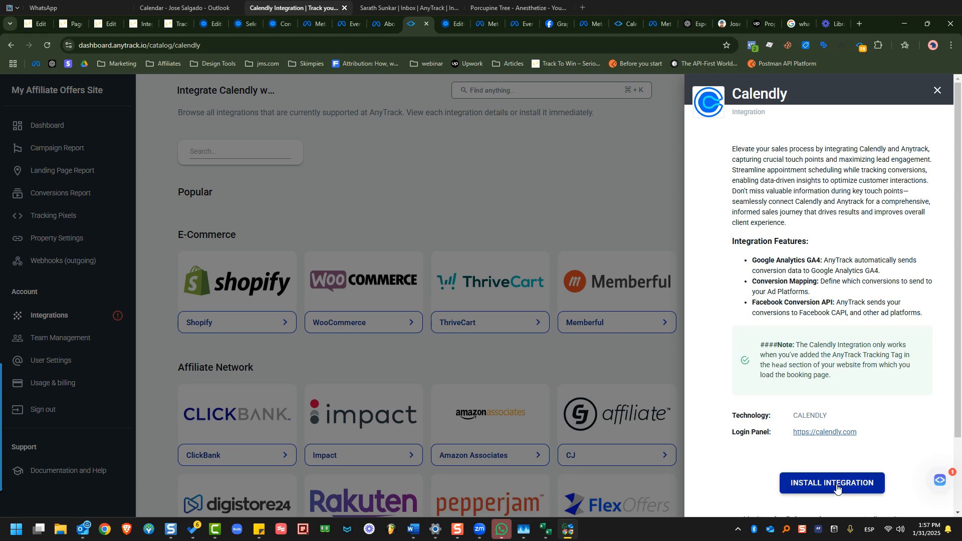
Install a Calendly integration named 'Calendly 2' with login URL calendly.com/dashboard.
click(830, 482)
click(444, 278)
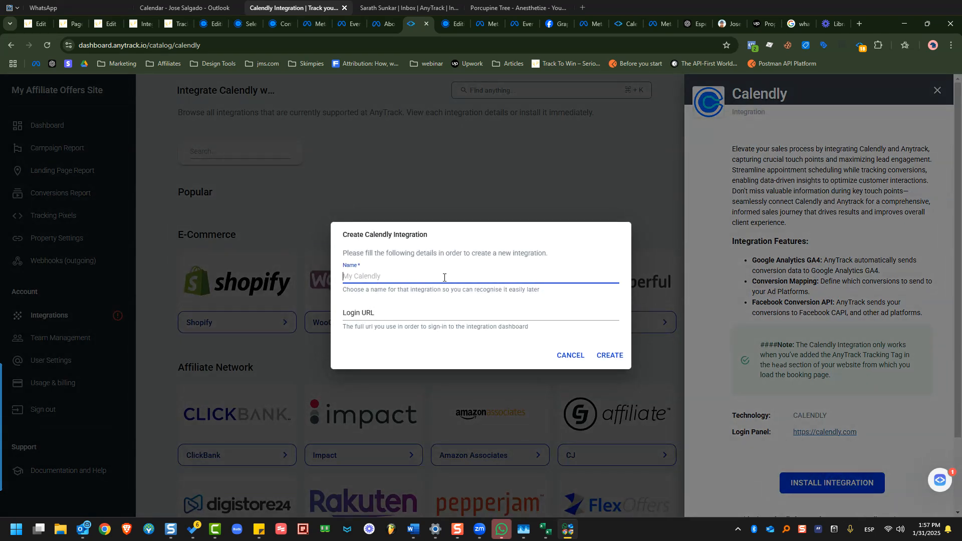
text(M)
key(BackSpace)
key(BackSpace)
key(BackSpace)
text(Ca)
click(423, 313)
text(ca)
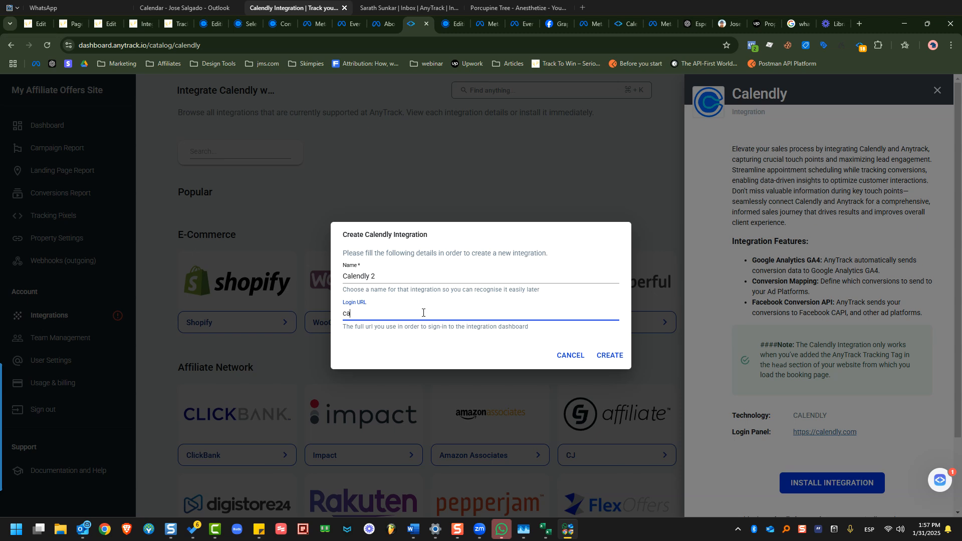
text(lendl)
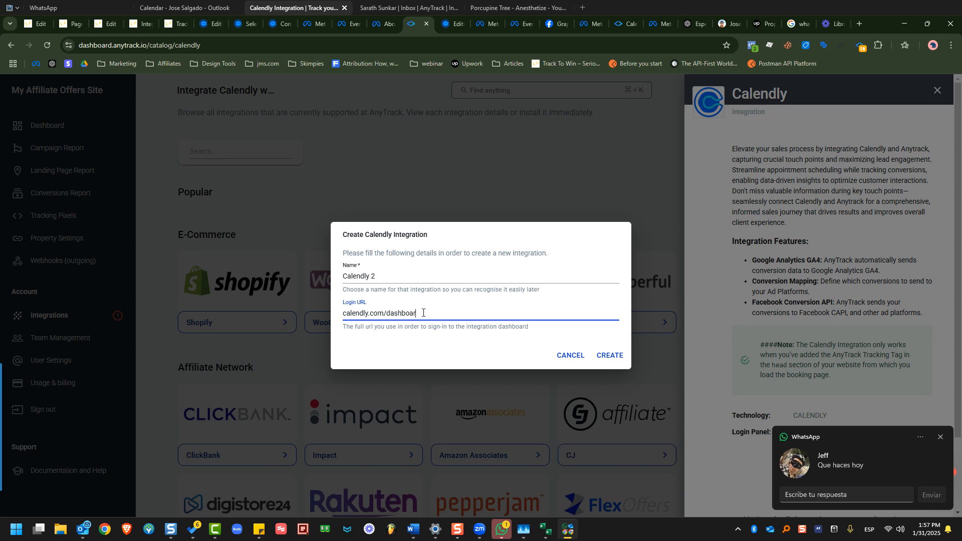
click(597, 357)
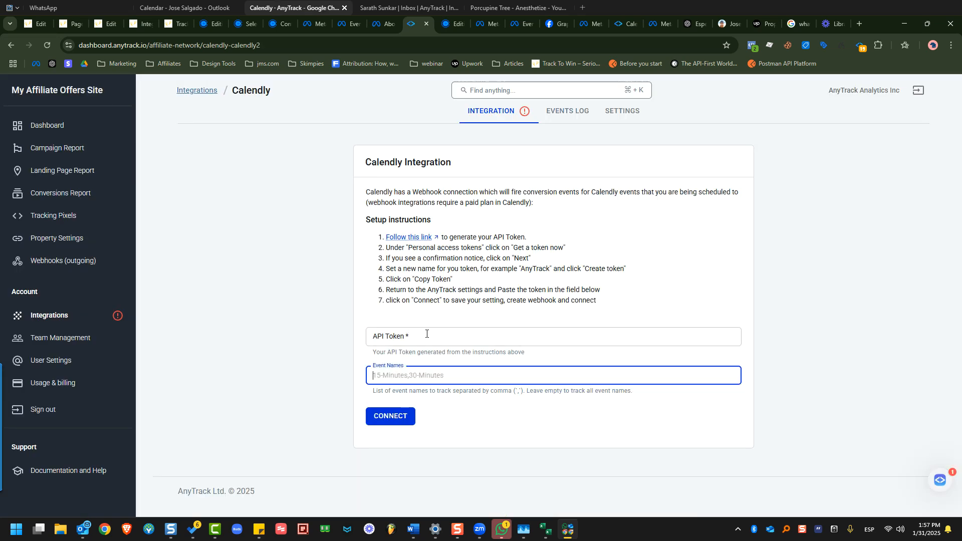
Go to Calendly's personal access tokens page, start an AnyTrack2 token, then cancel it.
click(402, 238)
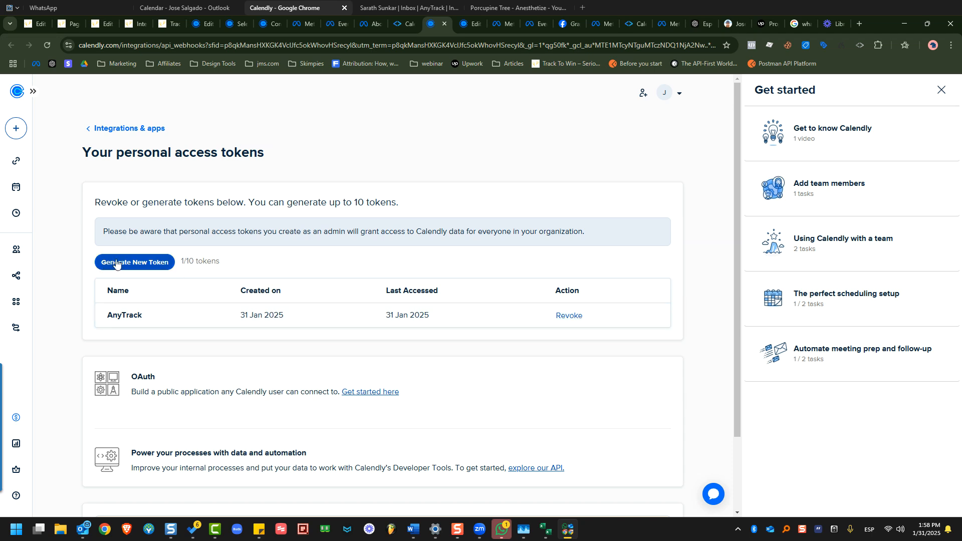
click(144, 267)
text(AnyTrack2)
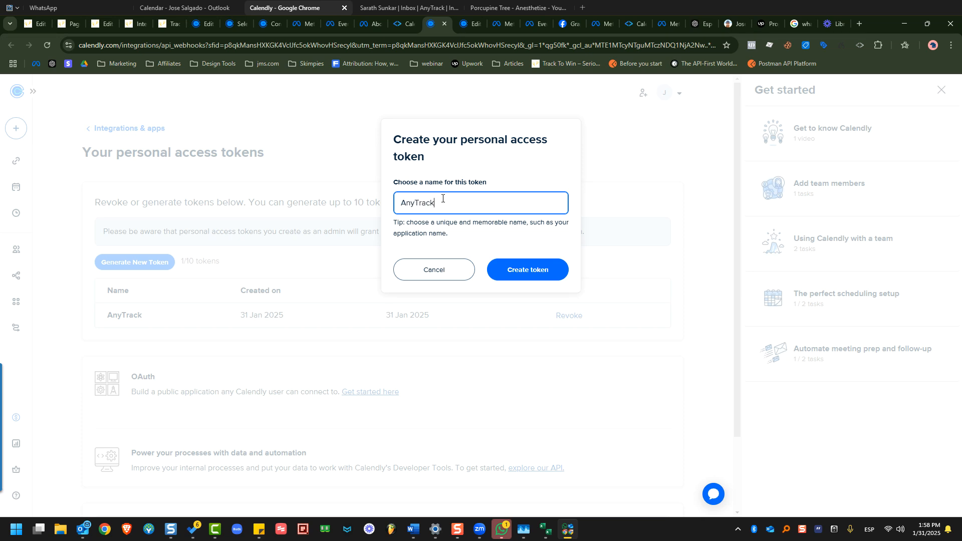
click(521, 269)
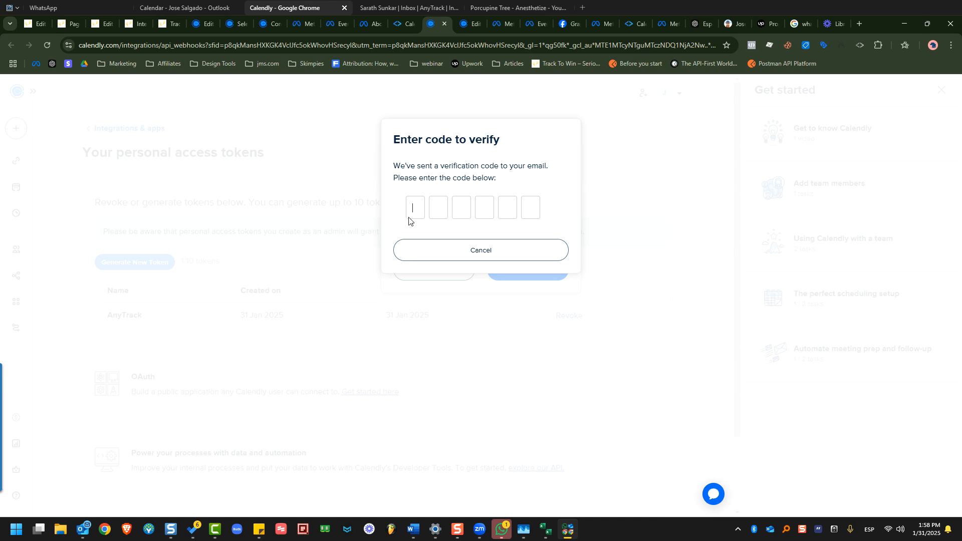
click(461, 251)
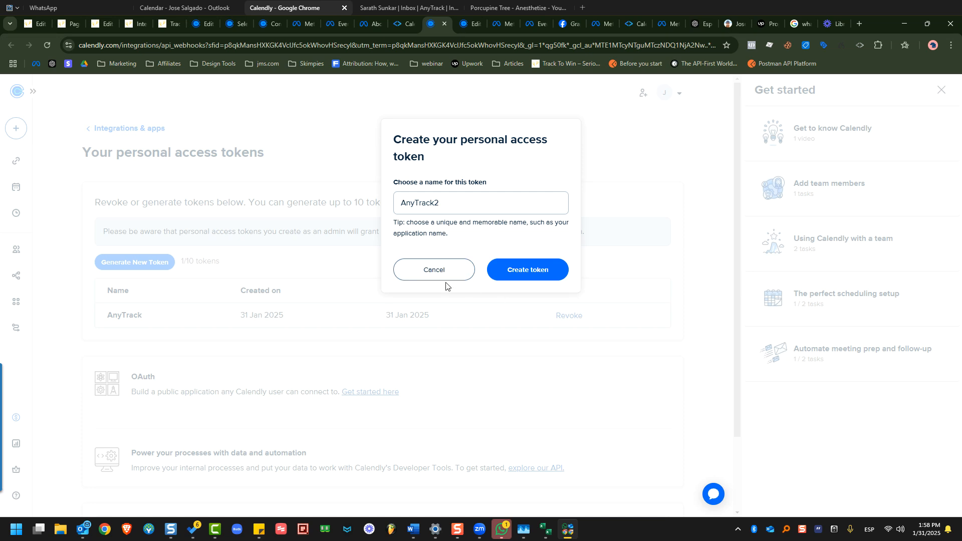
click(434, 273)
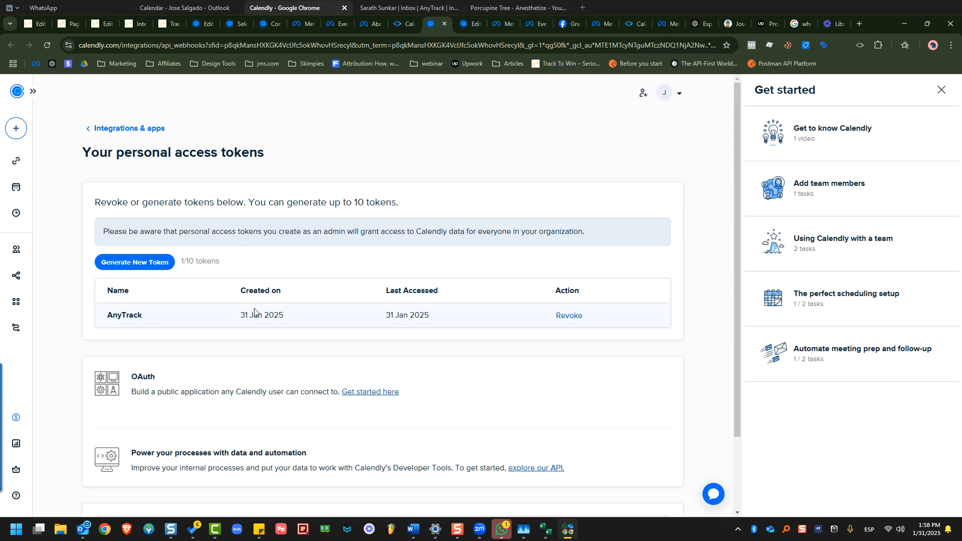
Create a Calendly token named 'At', verify it with the emailed code, and copy its value.
click(145, 265)
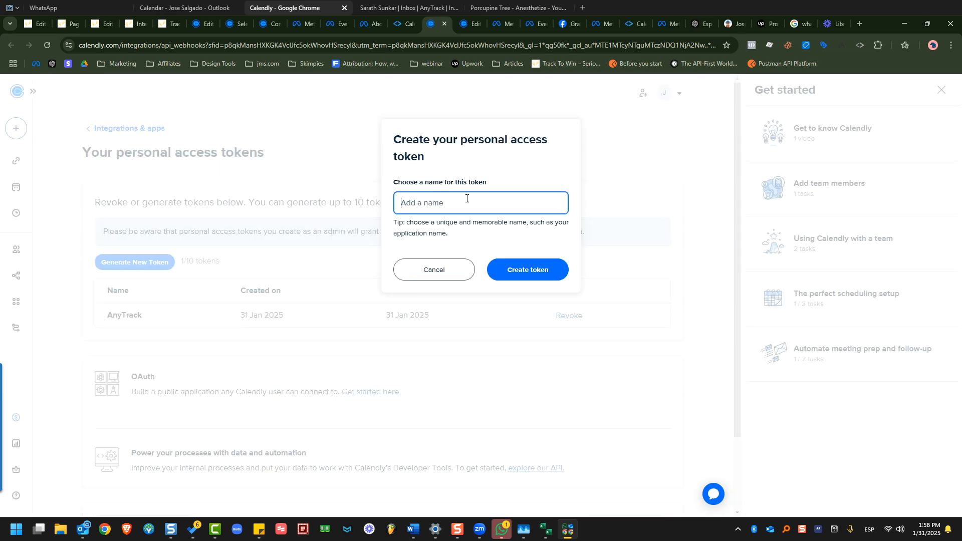
text(At)
click(549, 271)
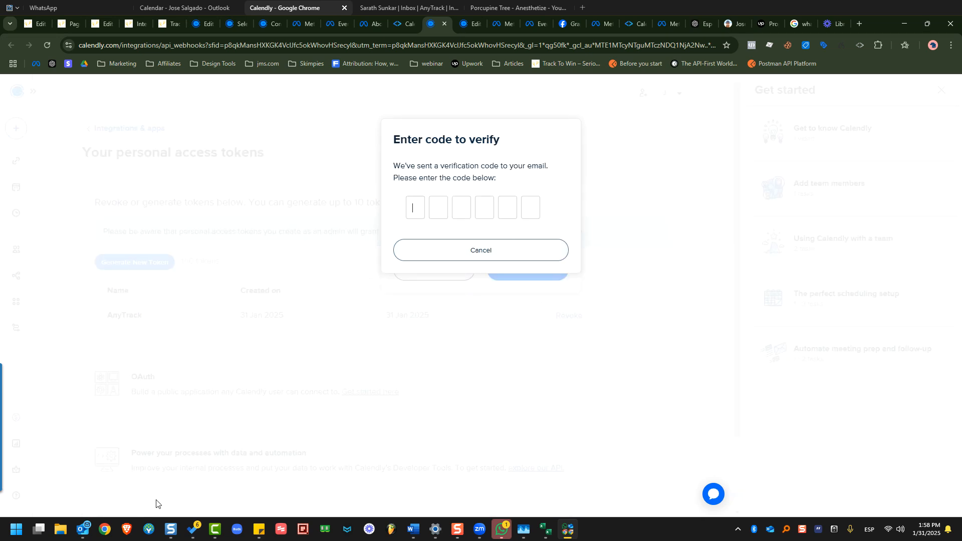
right_click(417, 207)
click(468, 300)
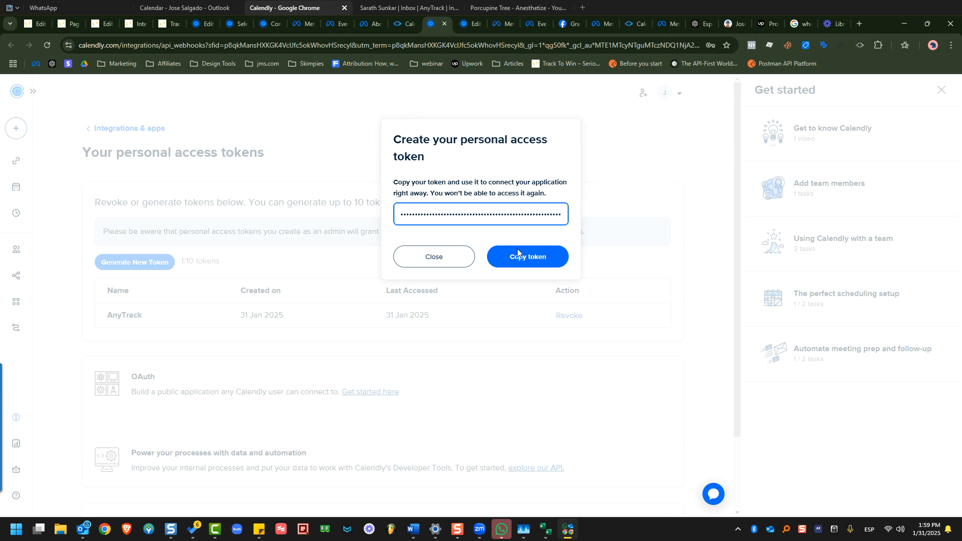
click(518, 253)
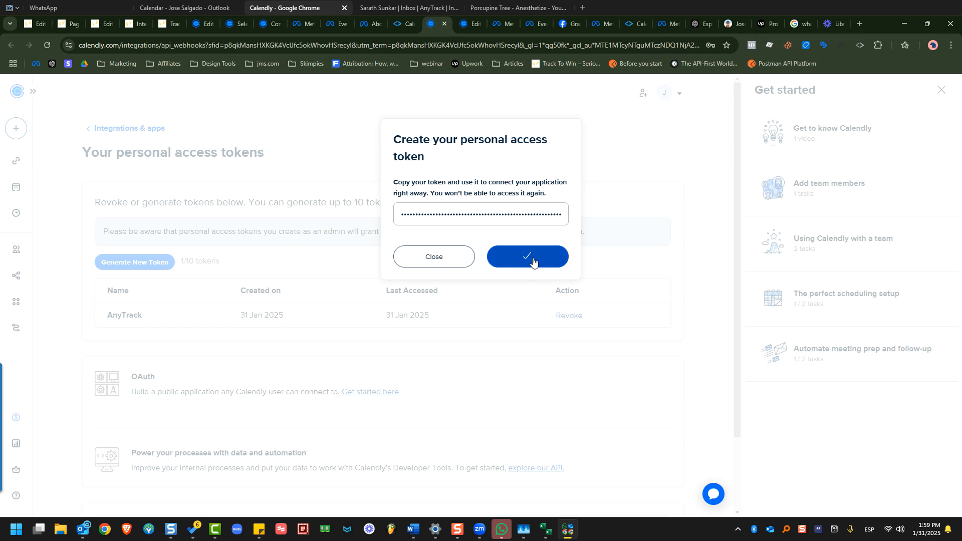
click(407, 25)
Paste the copied token as the API Token, connect, and save with Event Names left empty.
click(408, 334)
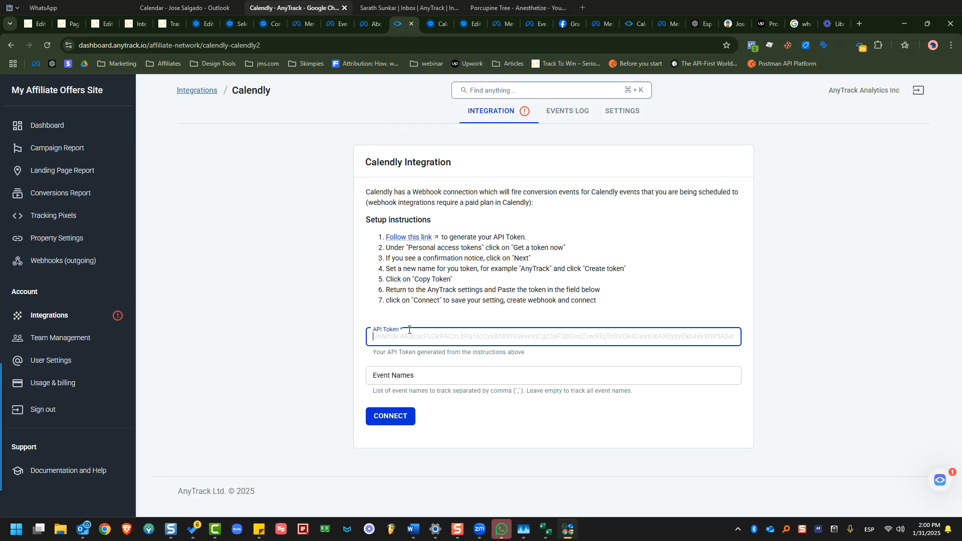
right_click(409, 329)
click(435, 195)
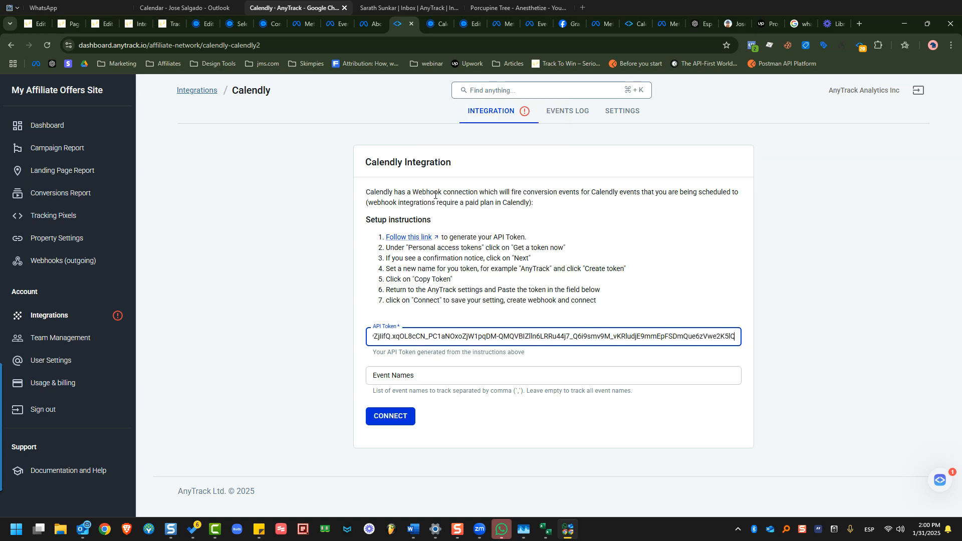
key(Return)
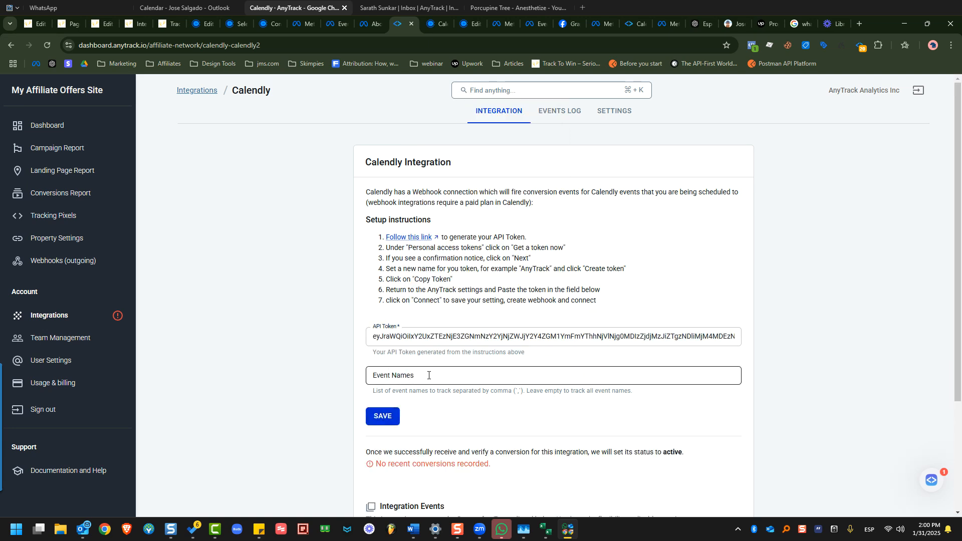
click(421, 374)
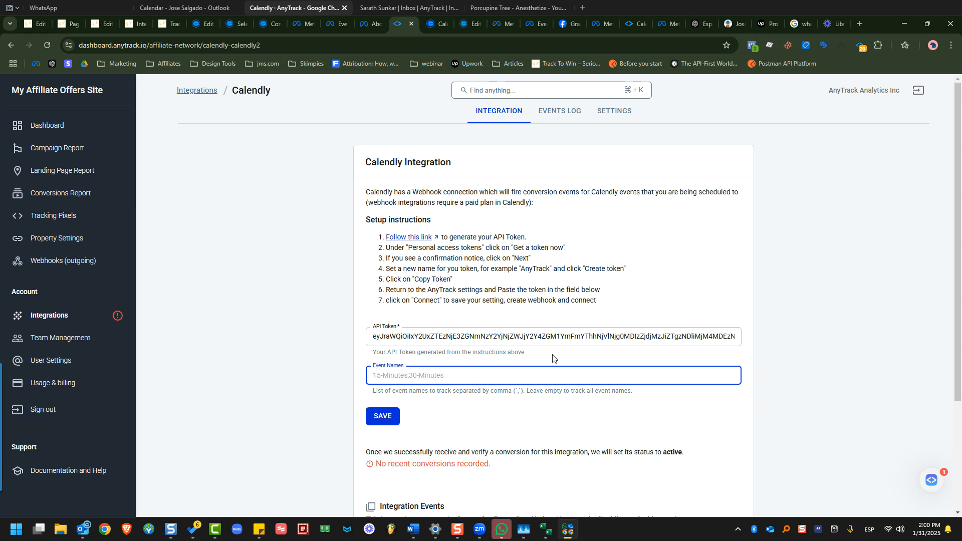
click(377, 421)
scroll(551, 381, down, 3)
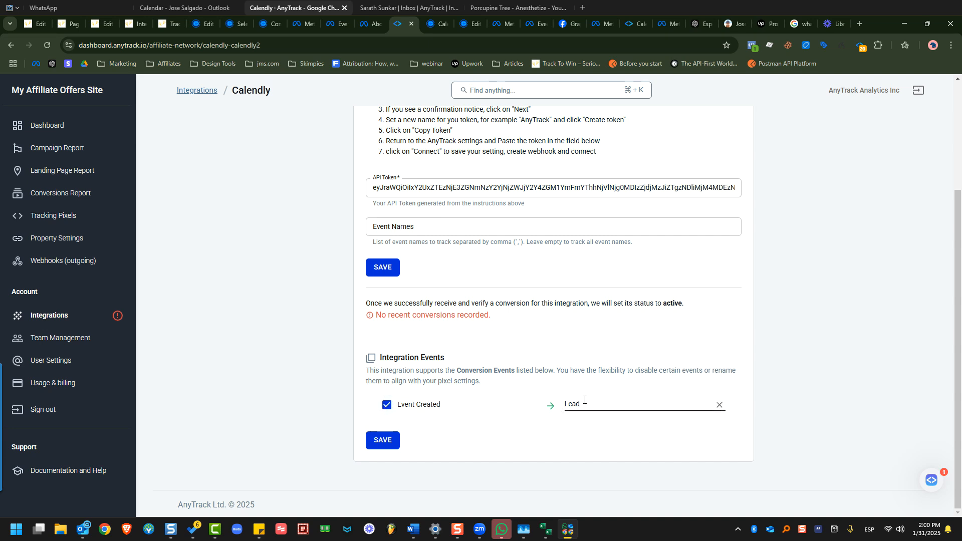
Replace 'Lead' with 'BoookedCall' as the Event Created conversion name and save.
click(584, 400)
key(BackSpace)
key(BackSpace)
key(BackSpace)
key(BackSpace)
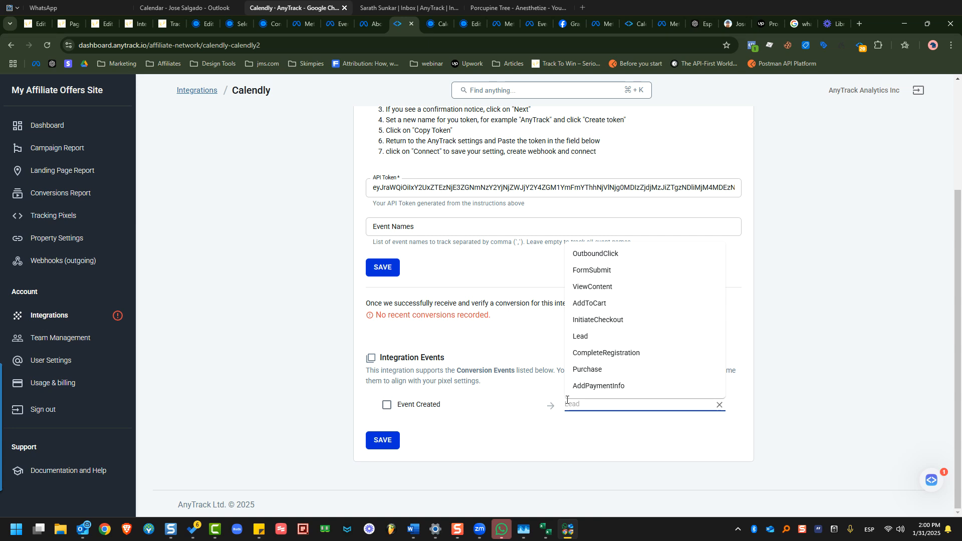
text(D)
text(oooked)
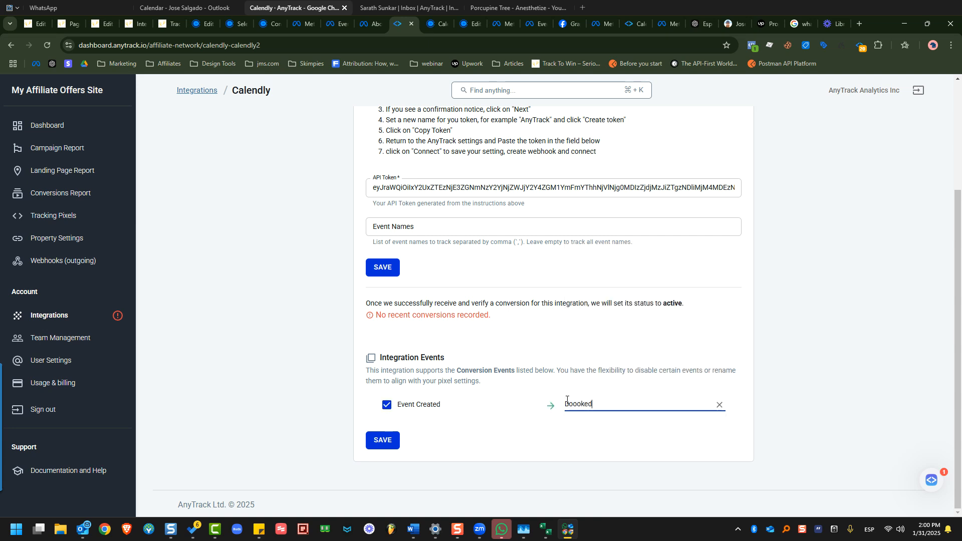
text(Call)
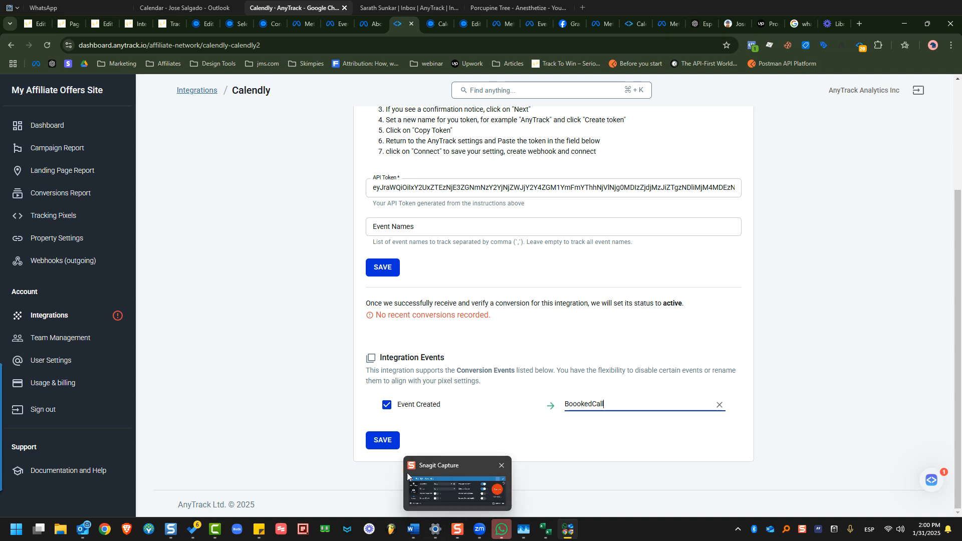
click(382, 440)
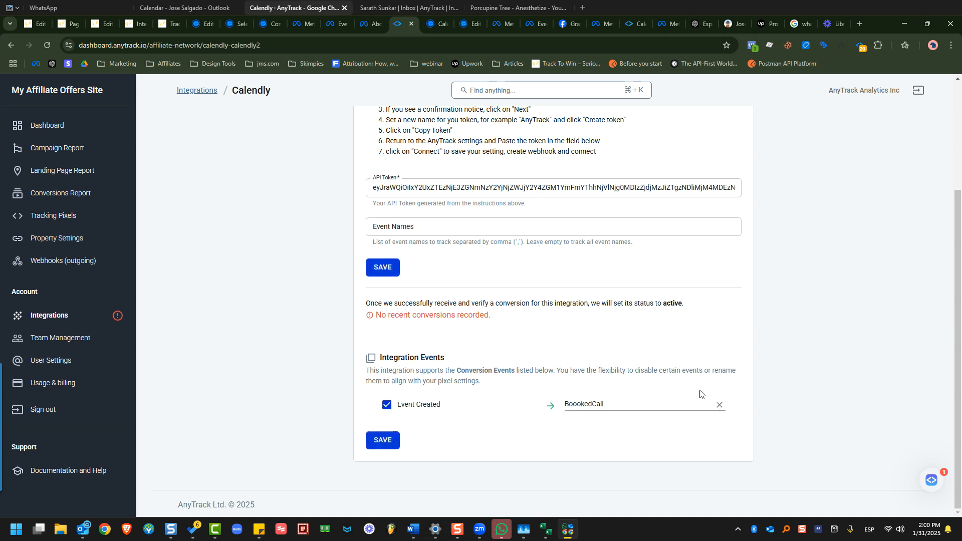
scroll(711, 396, up, 2)
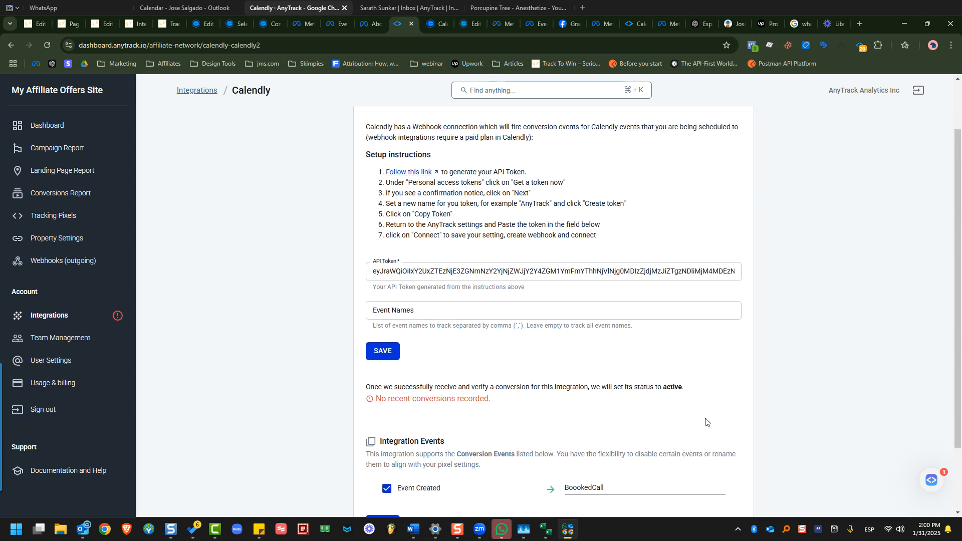
scroll(747, 390, up, 2)
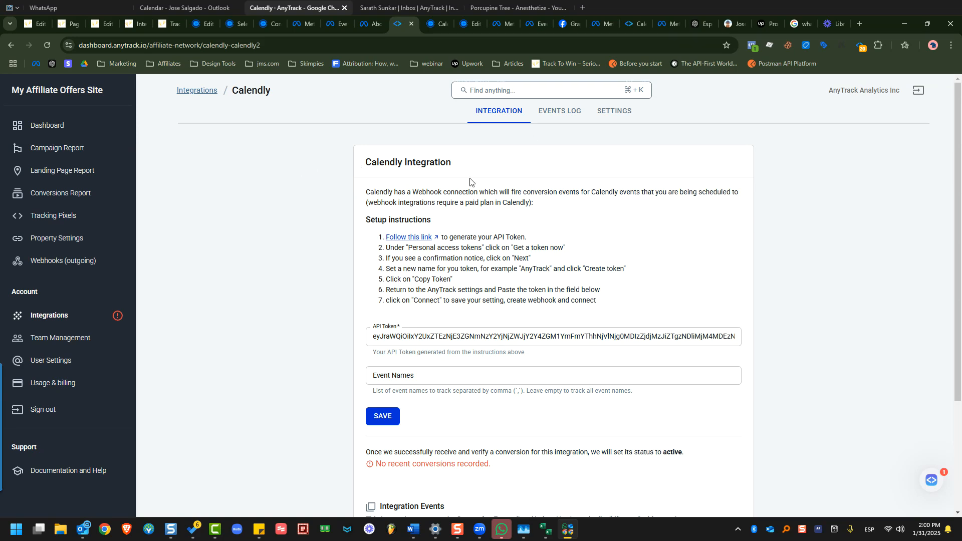
click(441, 23)
Close the token dialog and open the Conversion Source integration consultation event type.
click(431, 257)
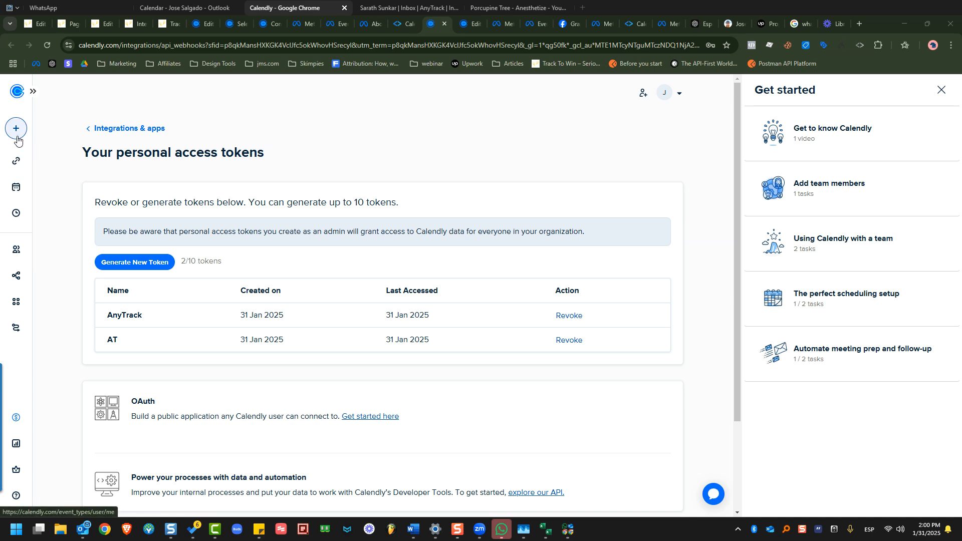
click(16, 92)
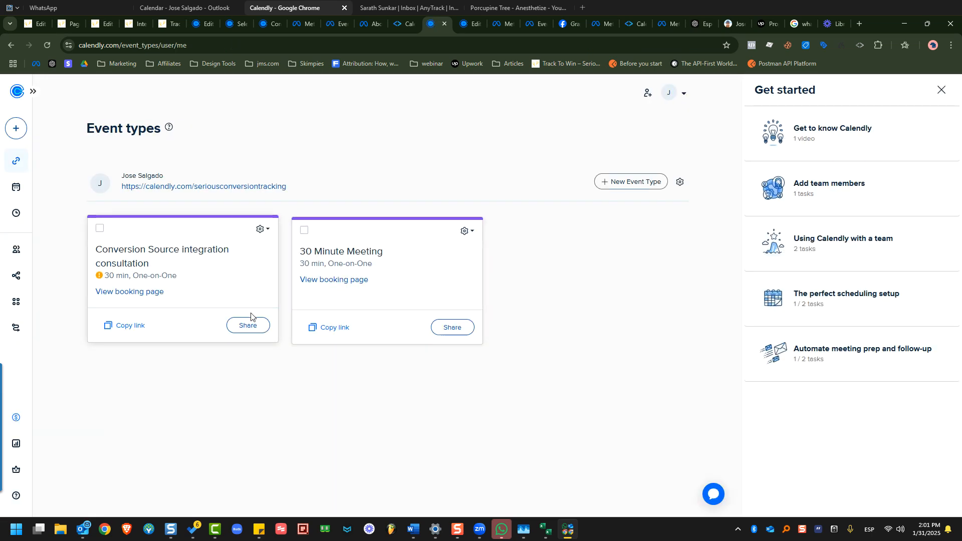
click(139, 258)
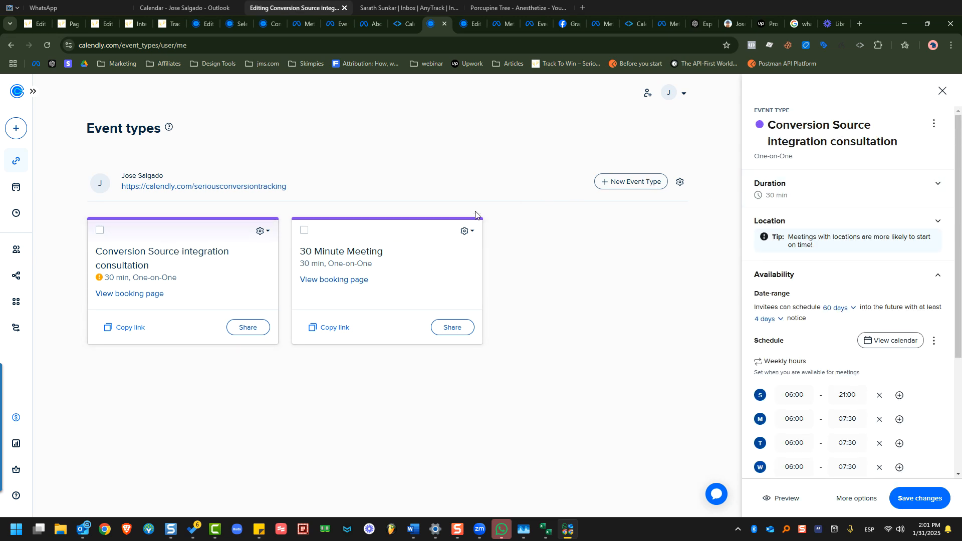
Copy the consultation event's Inline embed code from its Add to website sharing options.
click(247, 325)
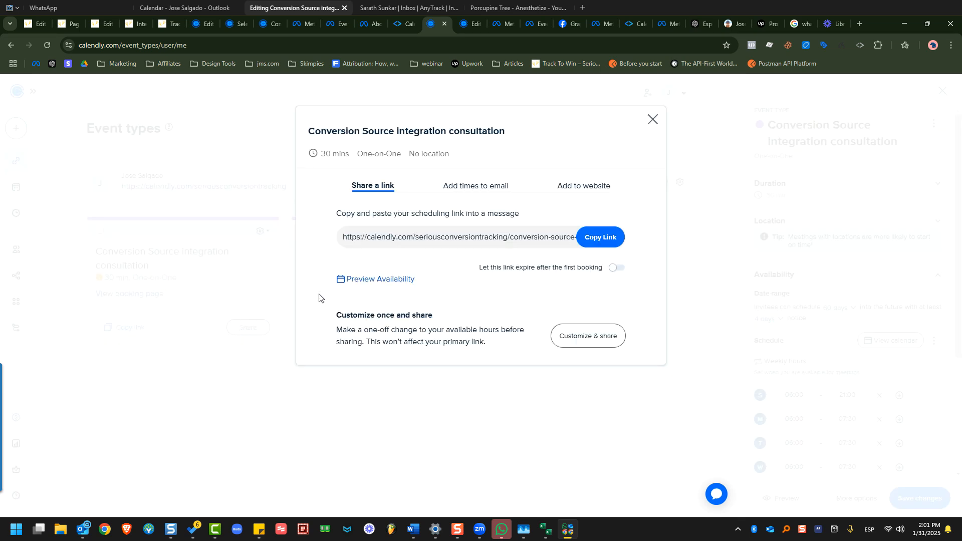
click(578, 189)
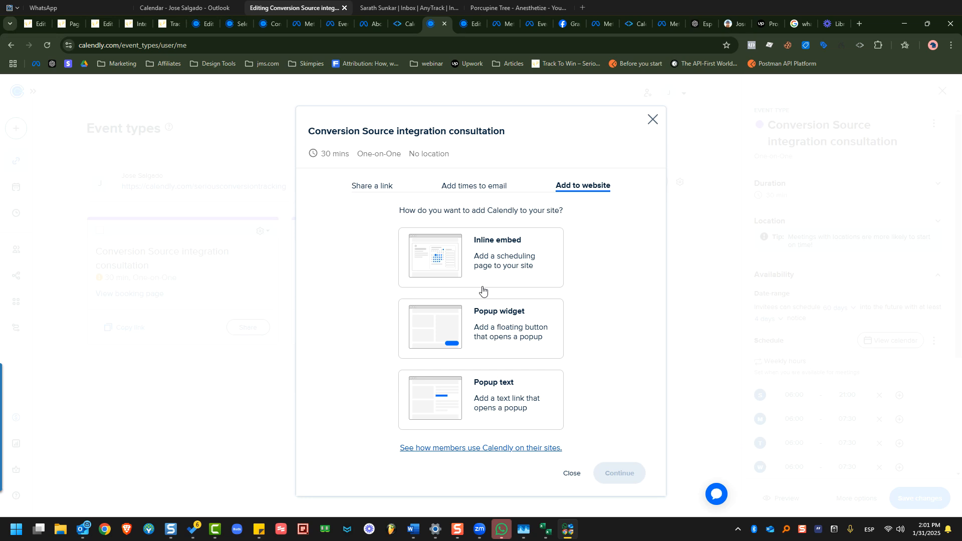
click(442, 265)
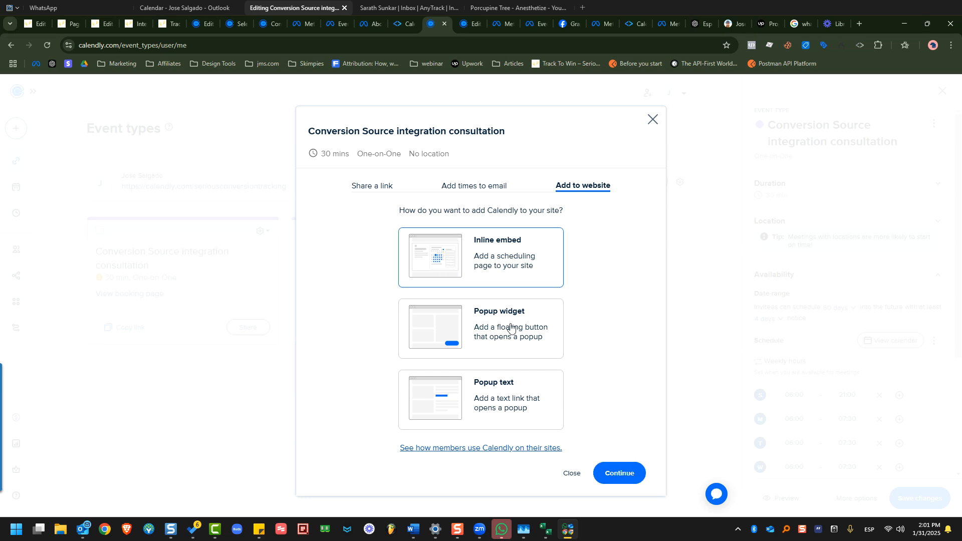
click(616, 473)
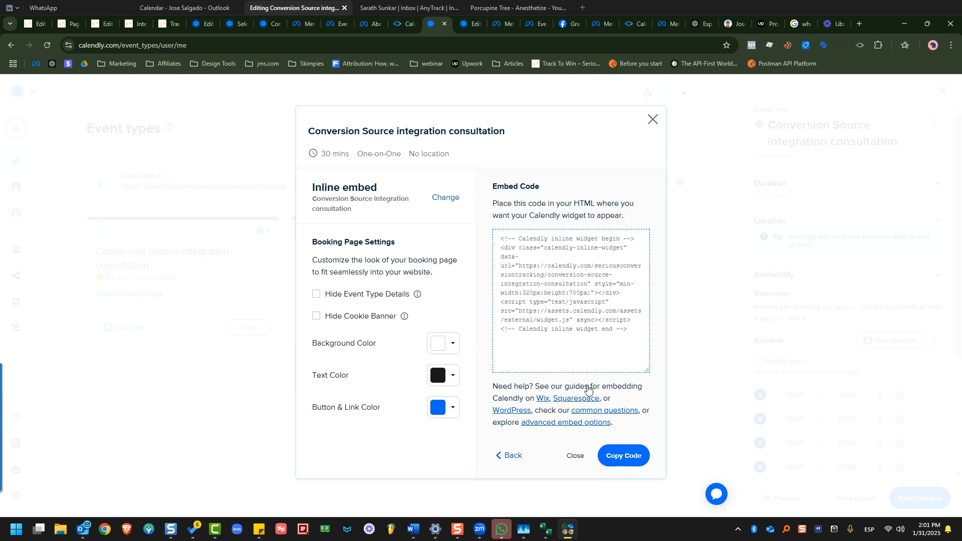
click(622, 334)
right_click(548, 293)
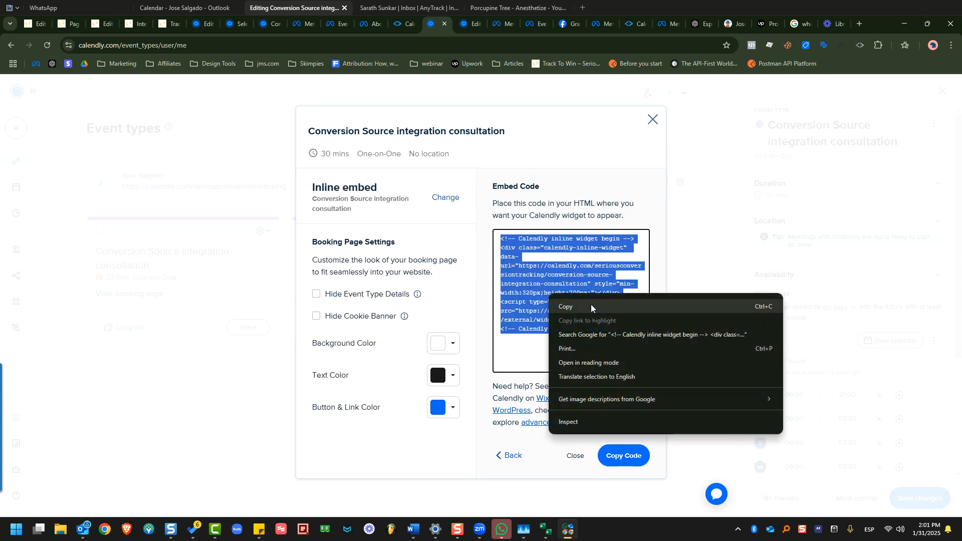
click(591, 305)
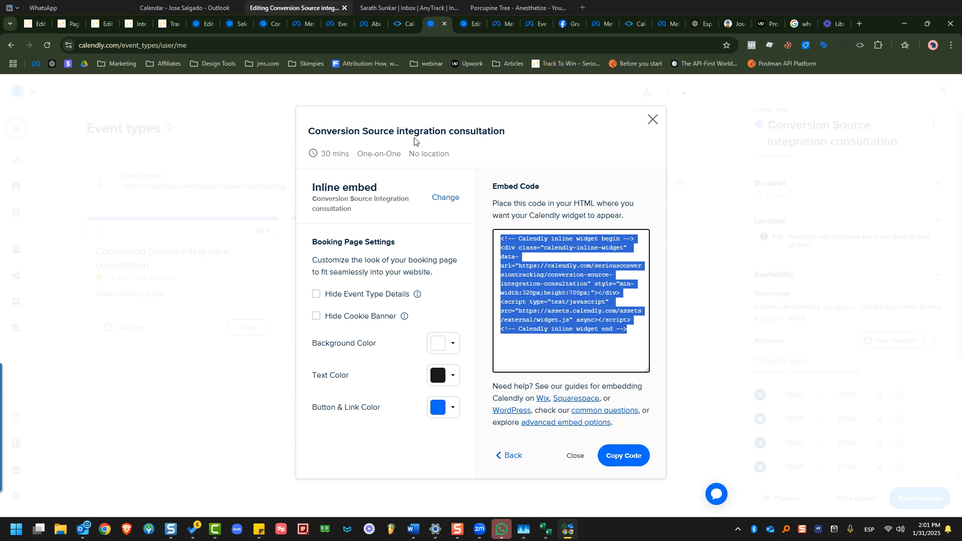
click(140, 25)
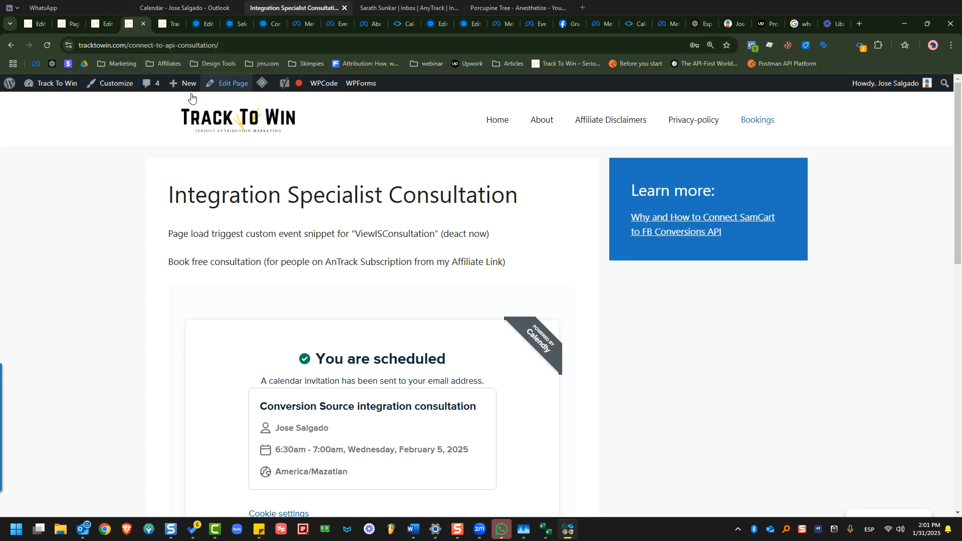
Paste the Calendly inline widget code into the empty Custom HTML block and save the page.
click(103, 25)
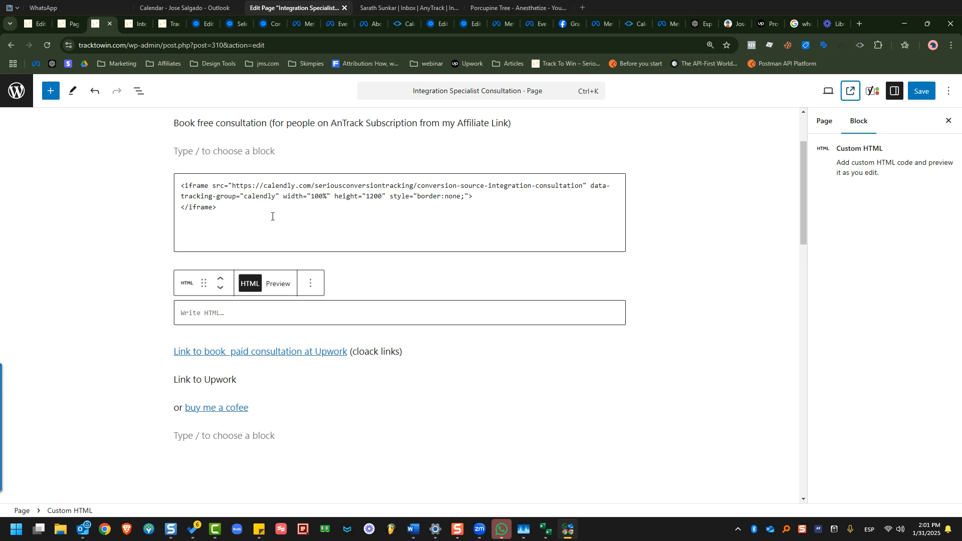
drag(249, 229, 177, 181)
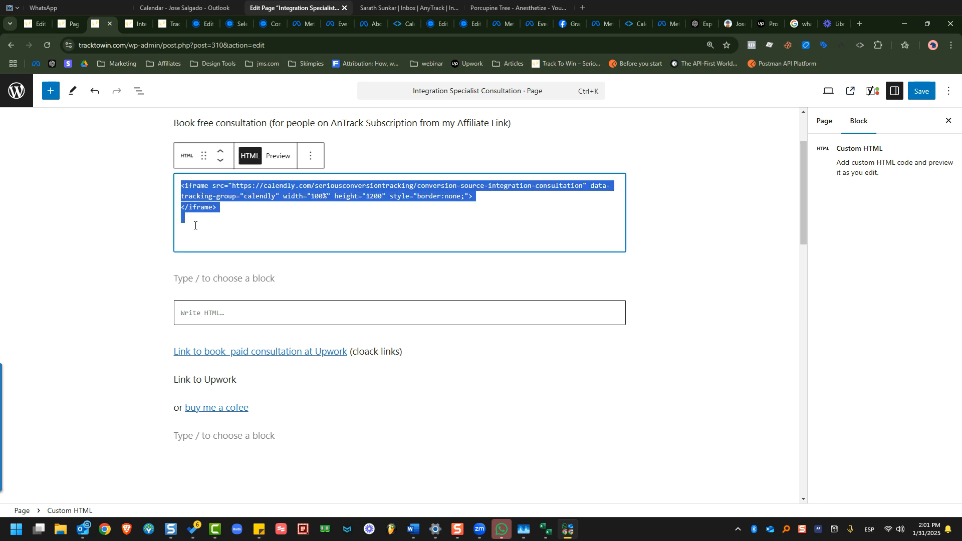
click(232, 313)
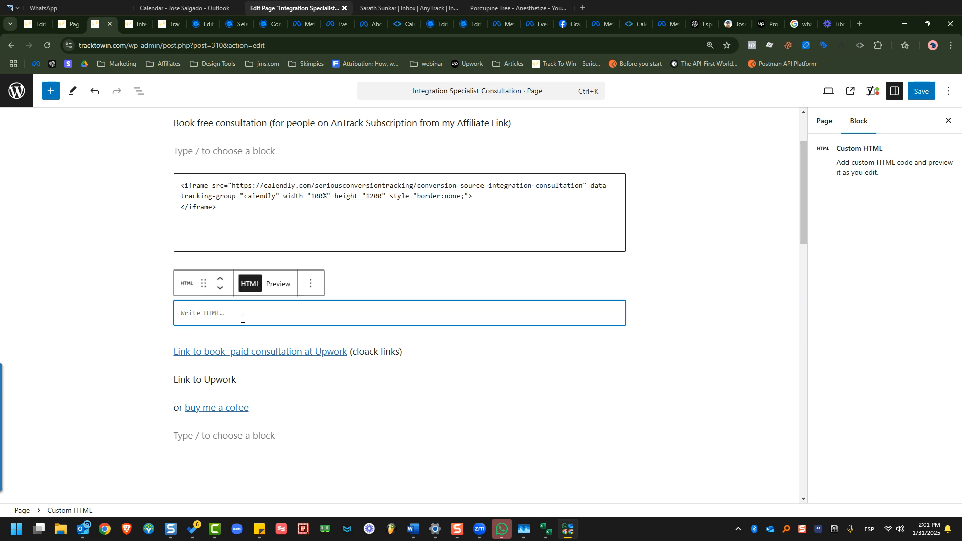
key(ctrl+v)
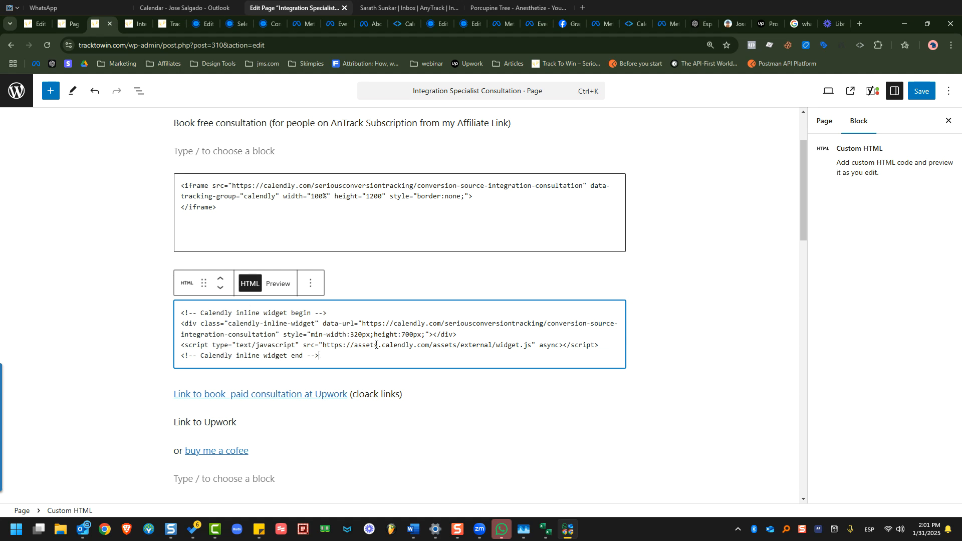
key(ctrl+s)
Bring up AnyTrack's Calendly integration docs and scroll to the iframe example.
click(397, 32)
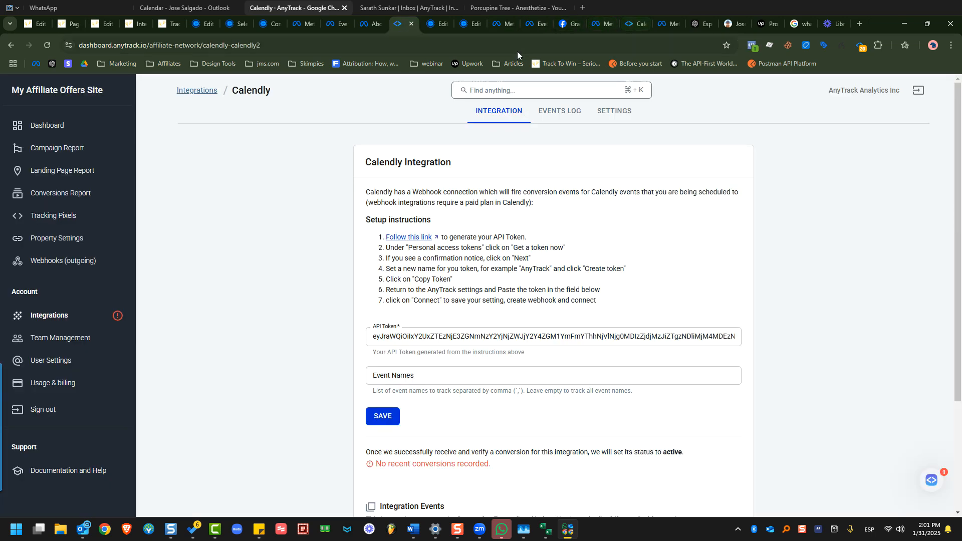
scroll(561, 87, up, 12)
drag(84, 47, 208, 47)
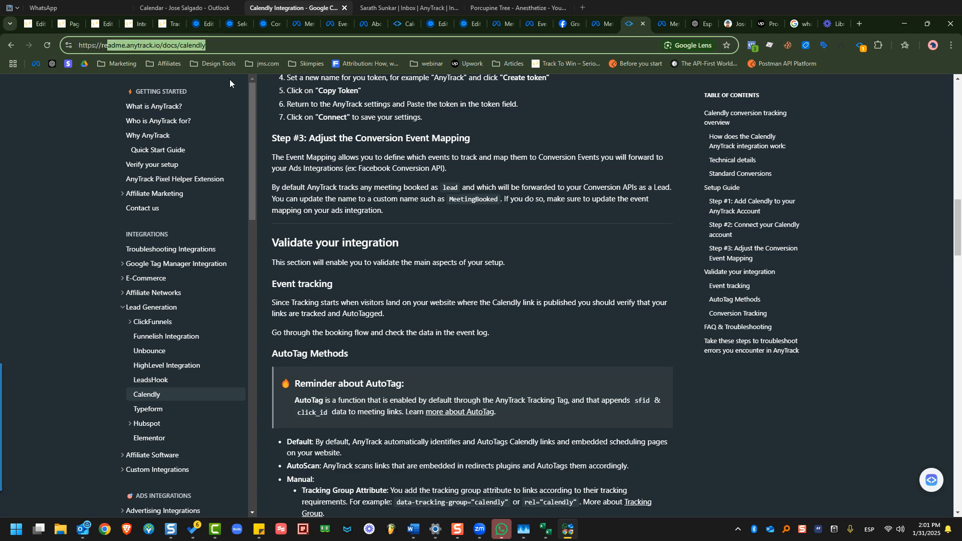
scroll(500, 233, up, 9)
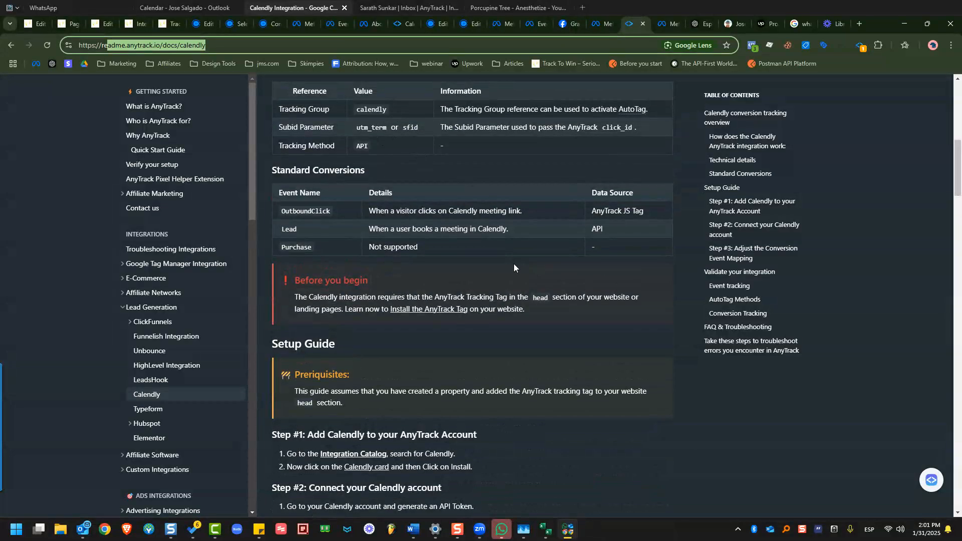
scroll(513, 263, up, 8)
scroll(521, 241, down, 8)
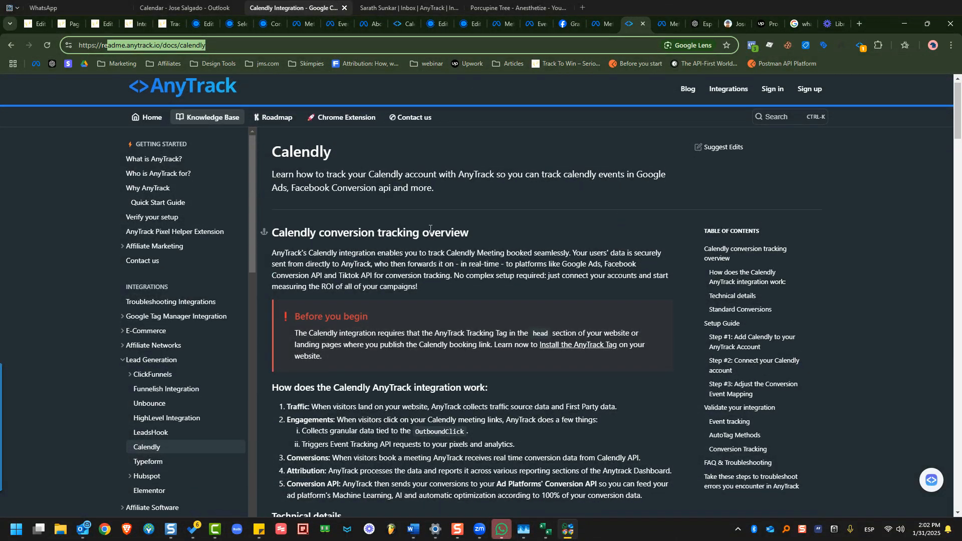
scroll(454, 302, down, 8)
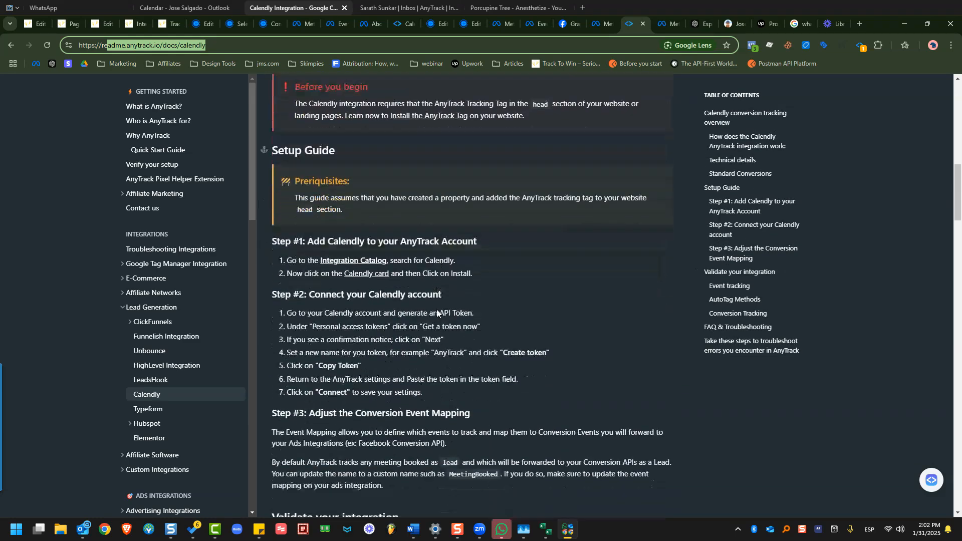
scroll(408, 331, down, 6)
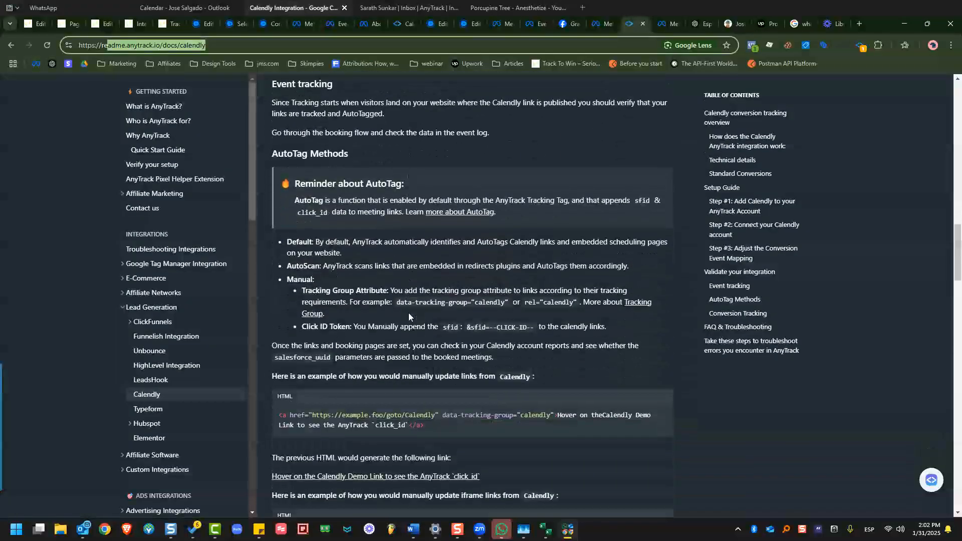
scroll(412, 343, down, 2)
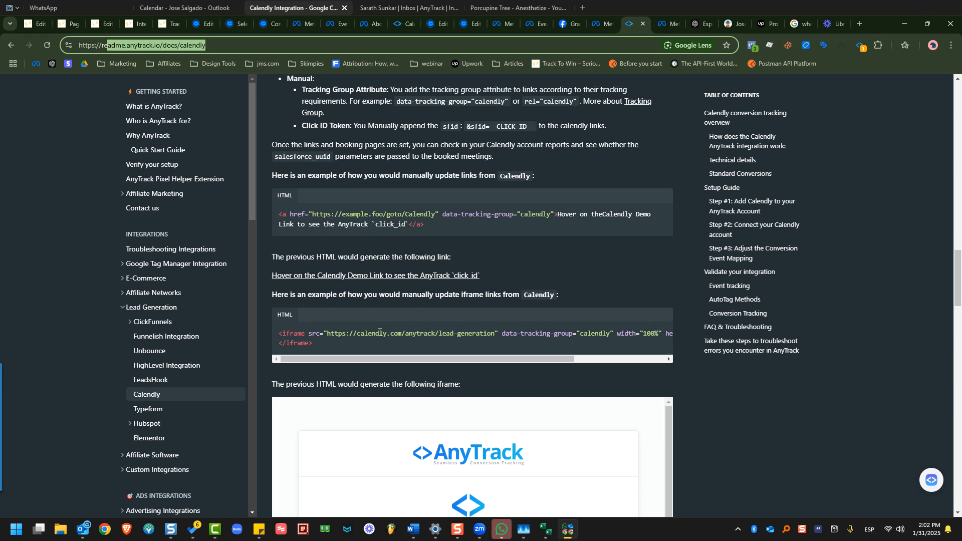
Copy the example iframe code carrying the calendly tracking group.
drag(316, 341, 279, 332)
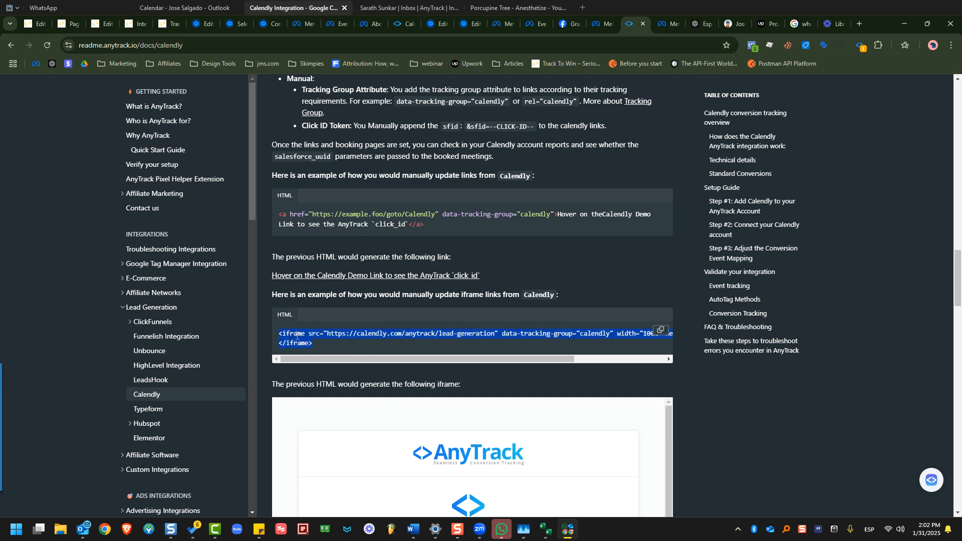
right_click(298, 337)
click(313, 348)
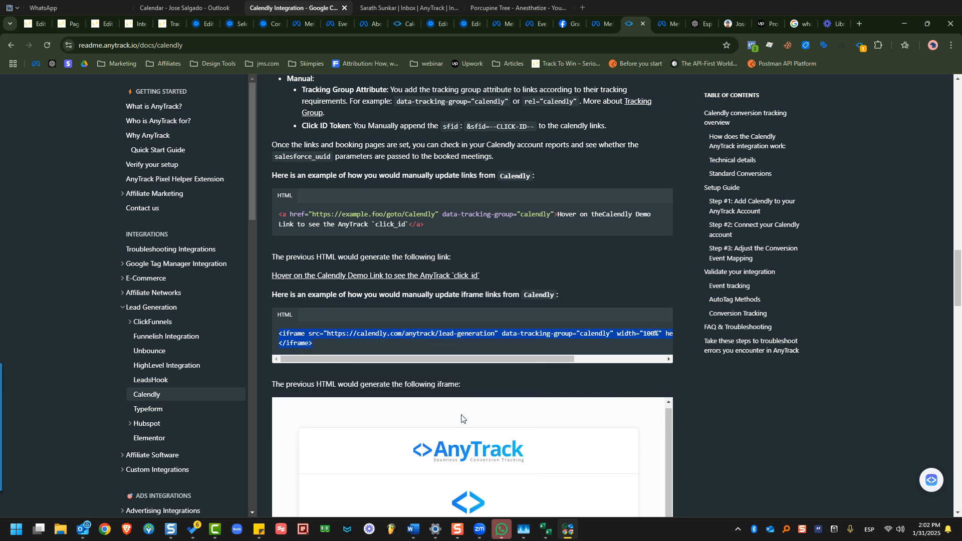
scroll(386, 297, down, 3)
scroll(386, 297, down, 7)
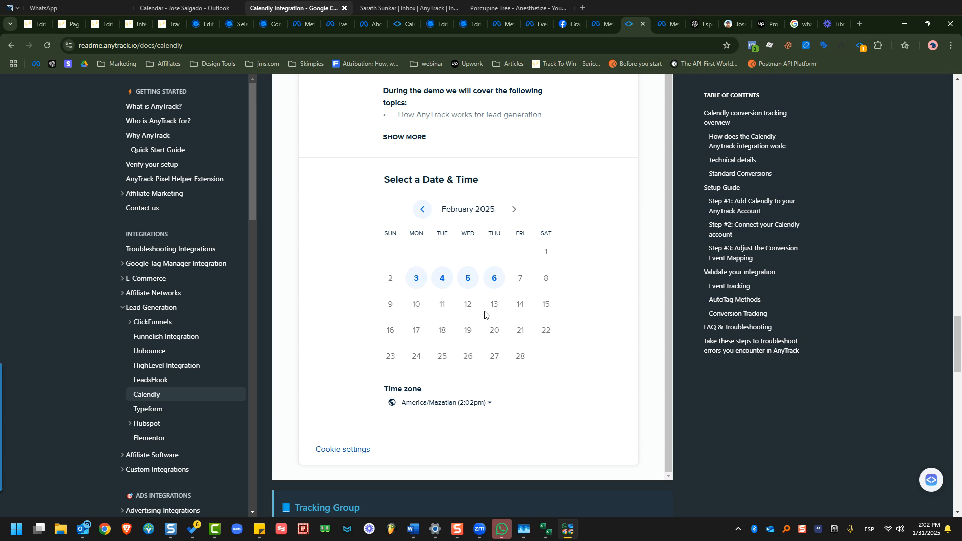
scroll(489, 313, up, 7)
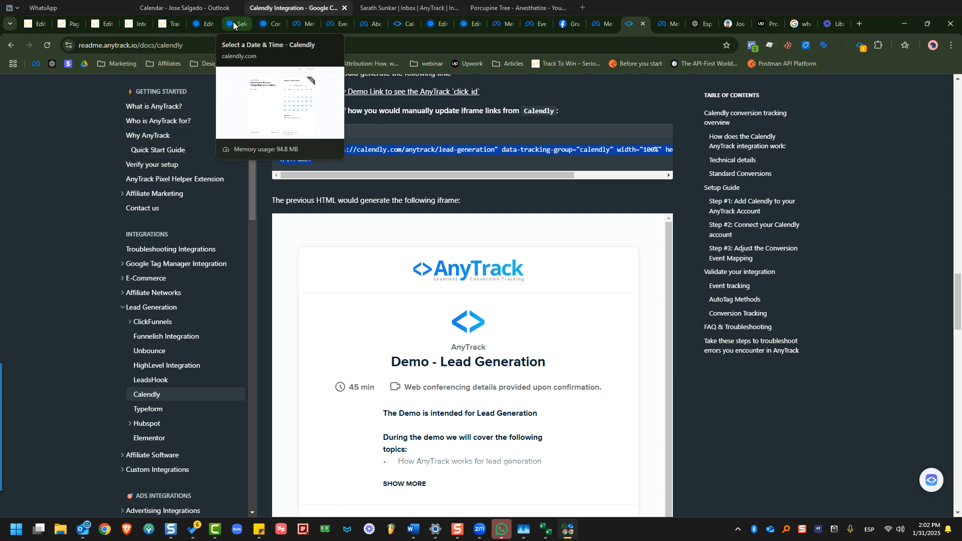
click(205, 24)
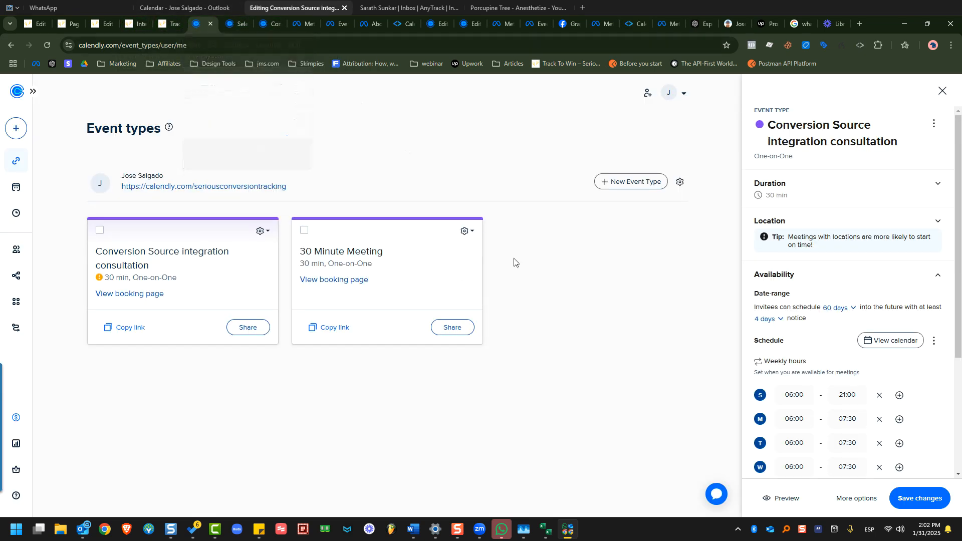
Show the Calendly consultation event's sharing options, then return to the Track To Win consultation page.
click(242, 330)
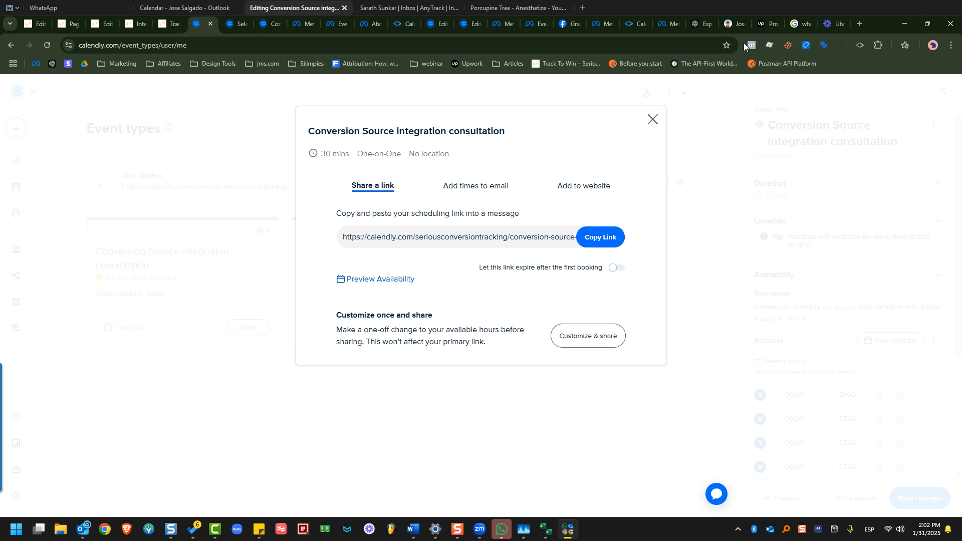
click(169, 25)
click(137, 31)
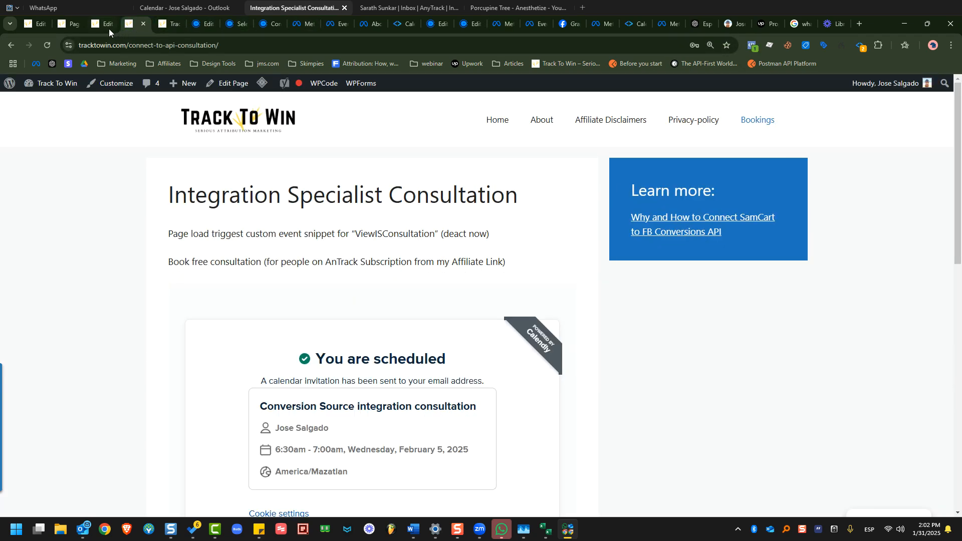
Replace the page's iframe HTML block code with the lead-generation example iframe.
click(96, 30)
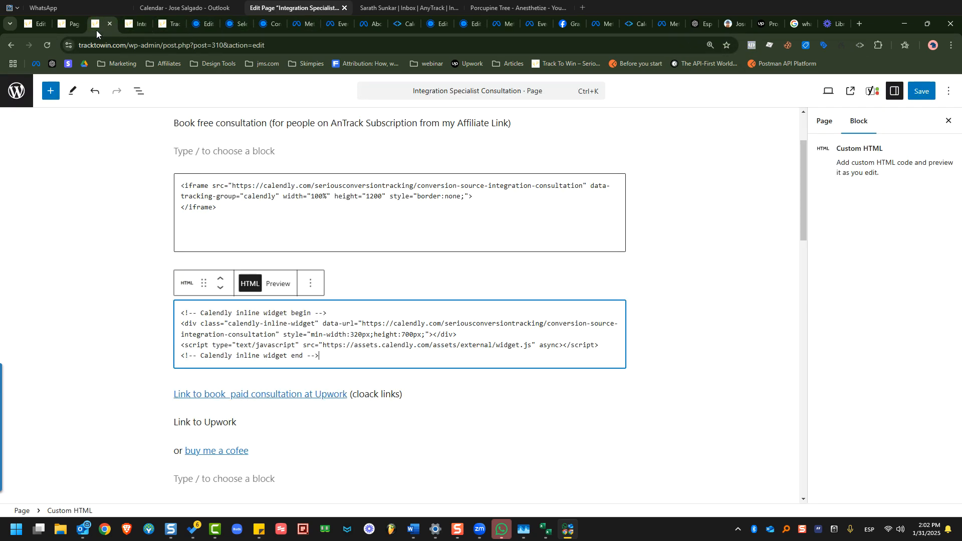
click(305, 222)
drag(305, 221, 179, 180)
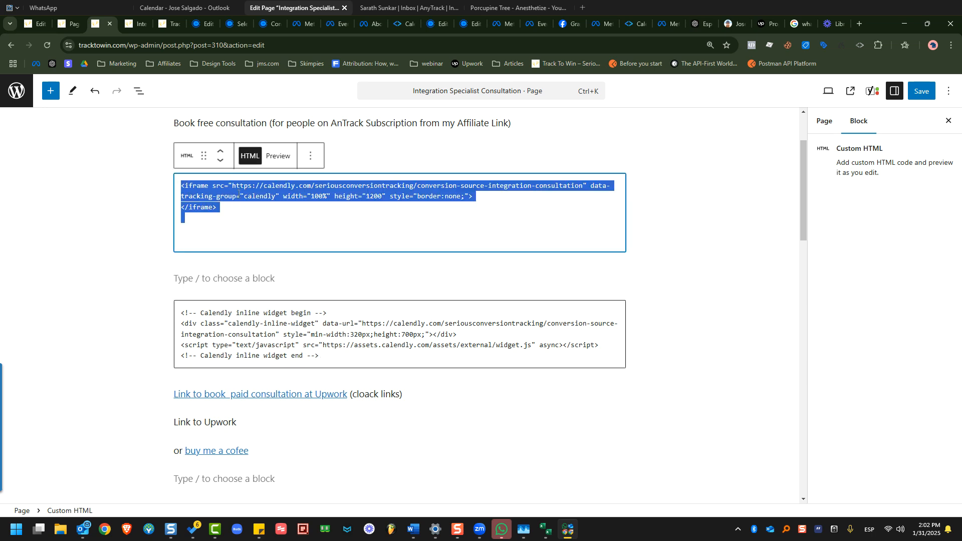
key(ctrl+v)
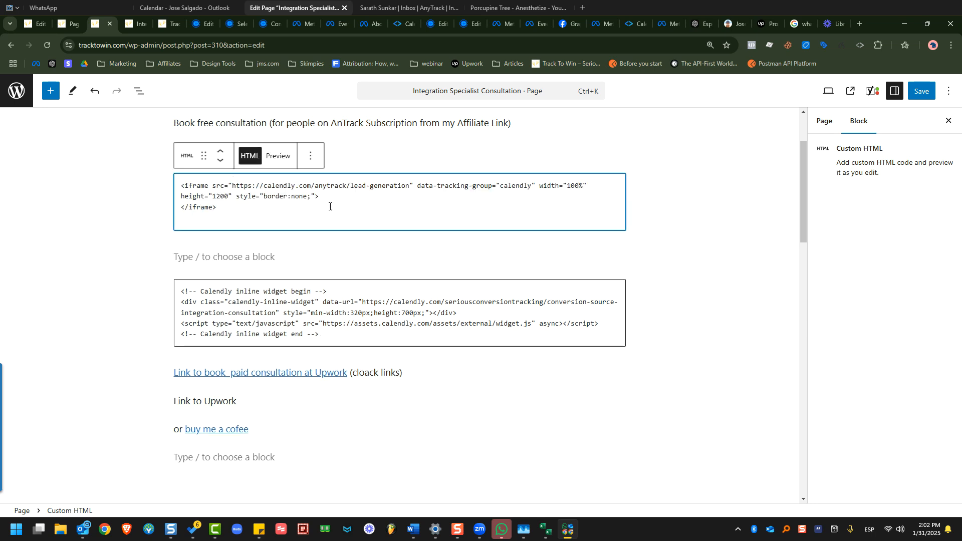
drag(224, 197, 184, 179)
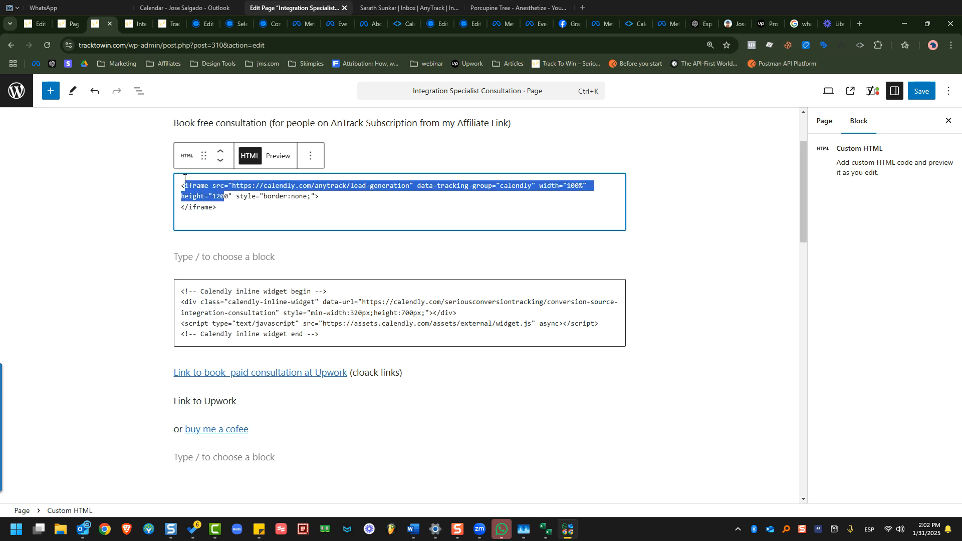
click(226, 200)
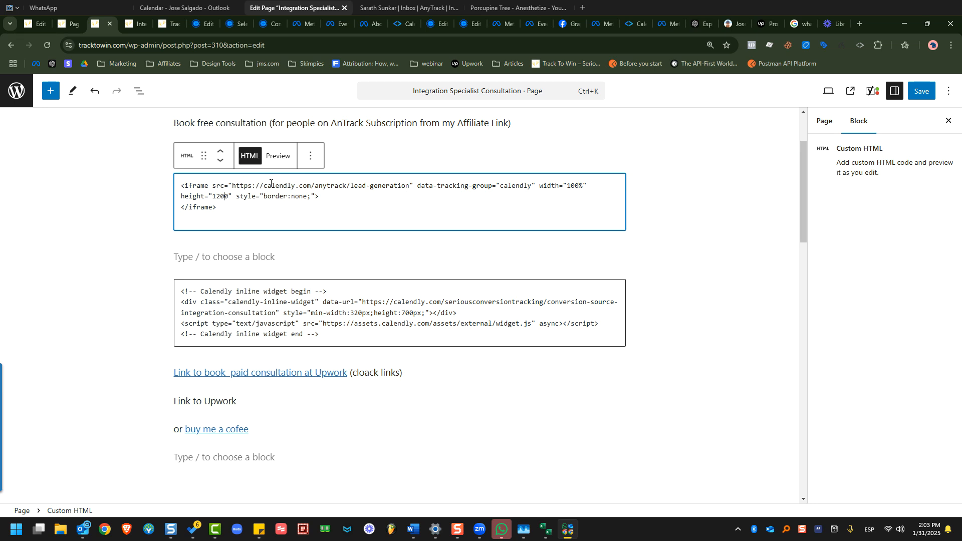
drag(235, 186, 337, 189)
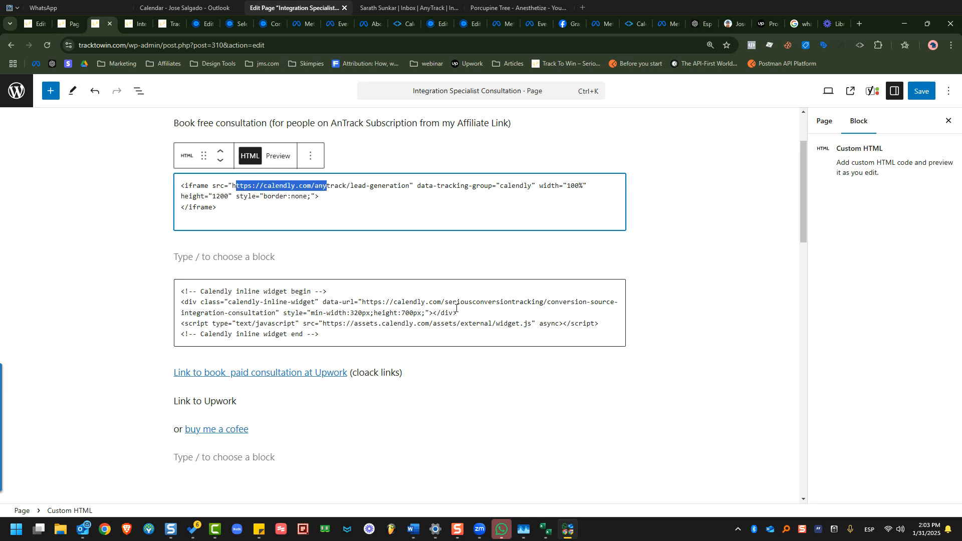
Copy the Calendly widget's consultation booking URL over the iframe's old lead-generation src URL.
drag(362, 301, 272, 314)
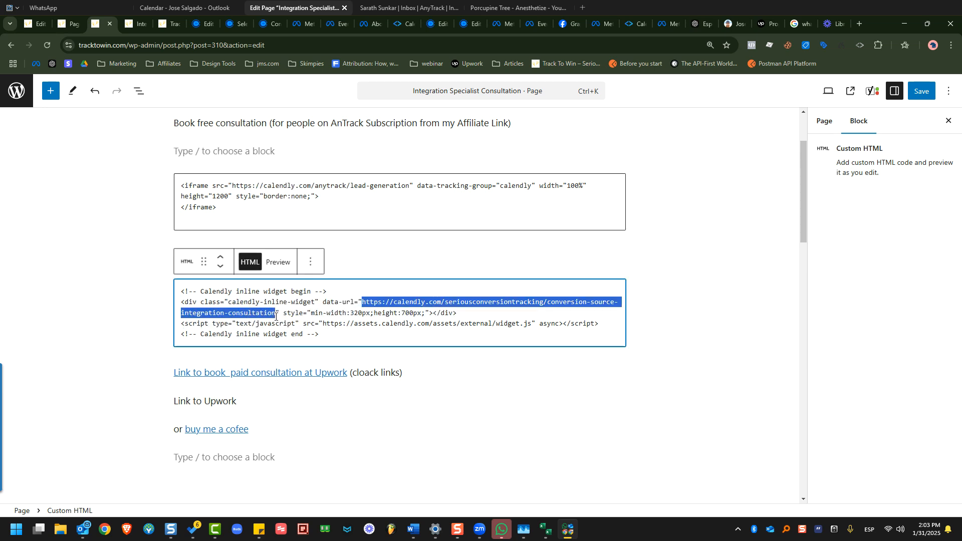
right_click(276, 316)
click(321, 104)
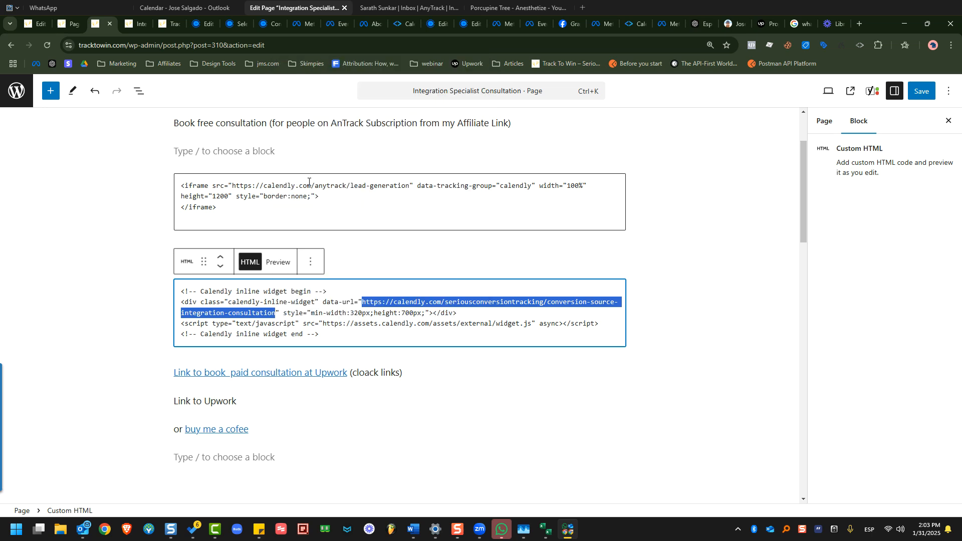
drag(407, 186, 235, 186)
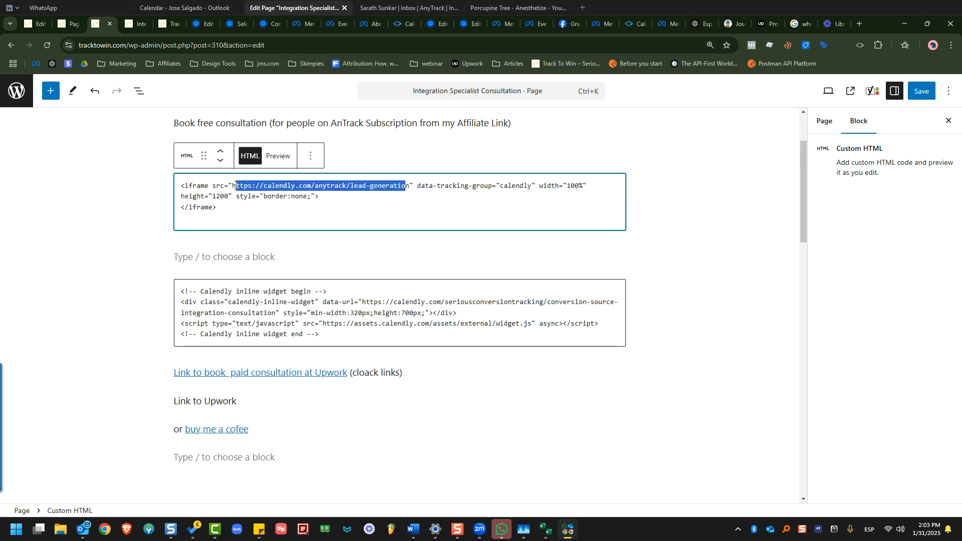
right_click(233, 186)
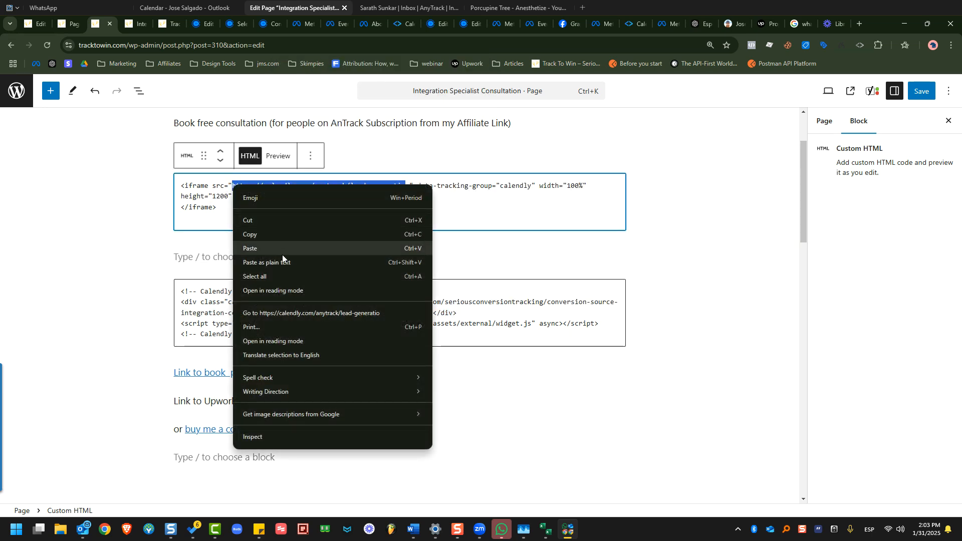
click(283, 249)
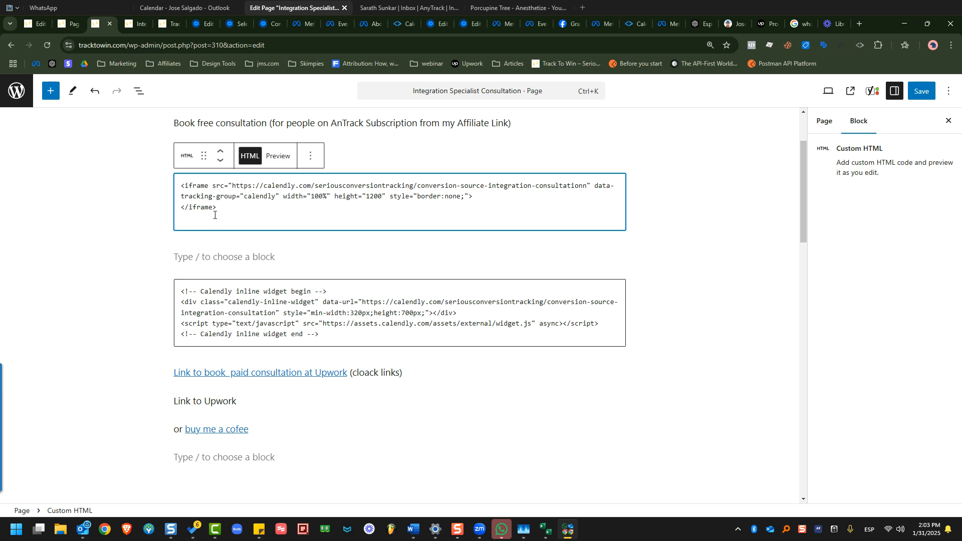
drag(226, 215, 175, 185)
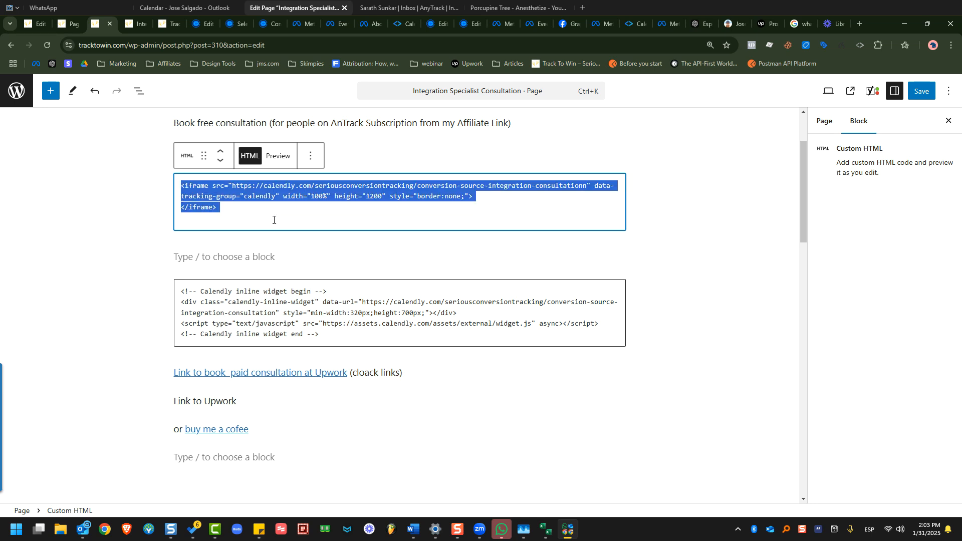
click(274, 220)
drag(358, 334, 145, 295)
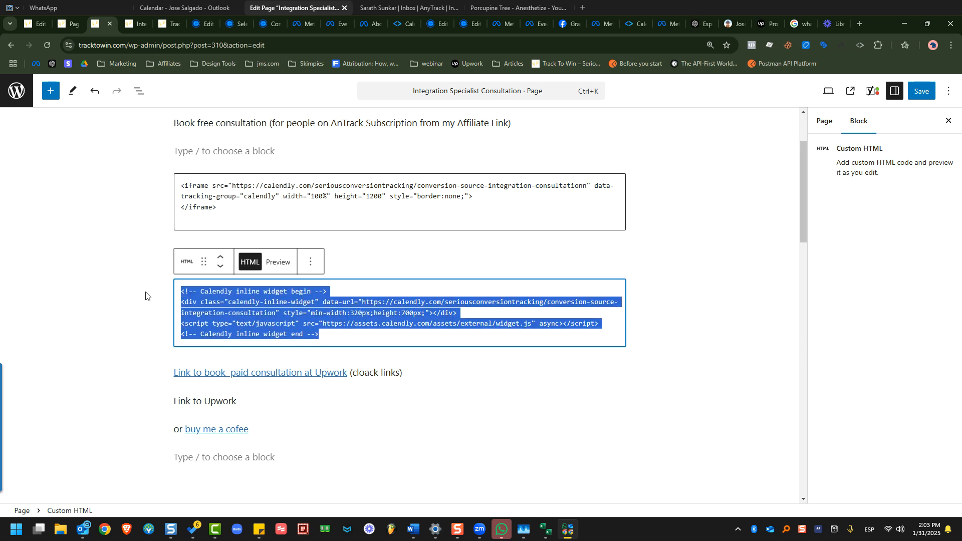
Delete the widget code, the empty paragraph and the empty HTML block, then save the page.
key(BackSpace)
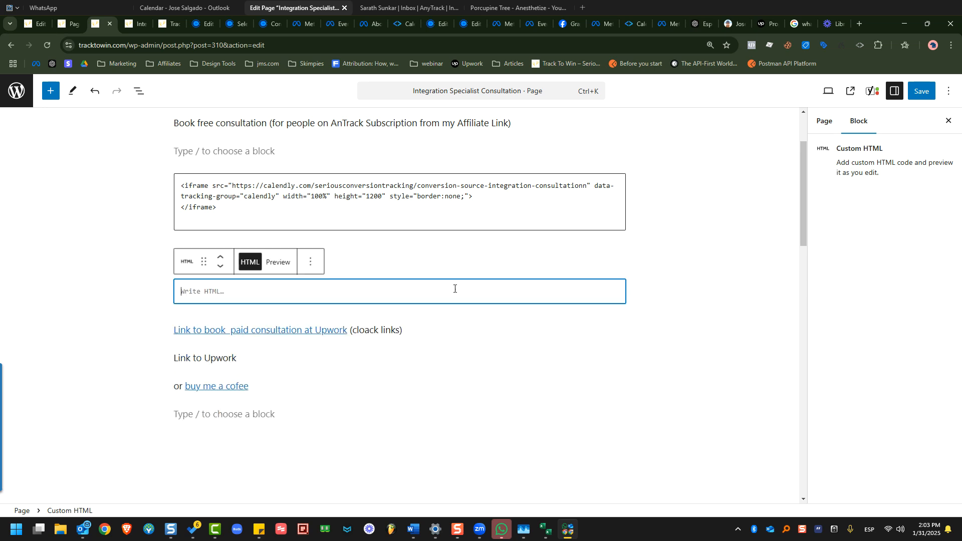
click(394, 269)
click(393, 258)
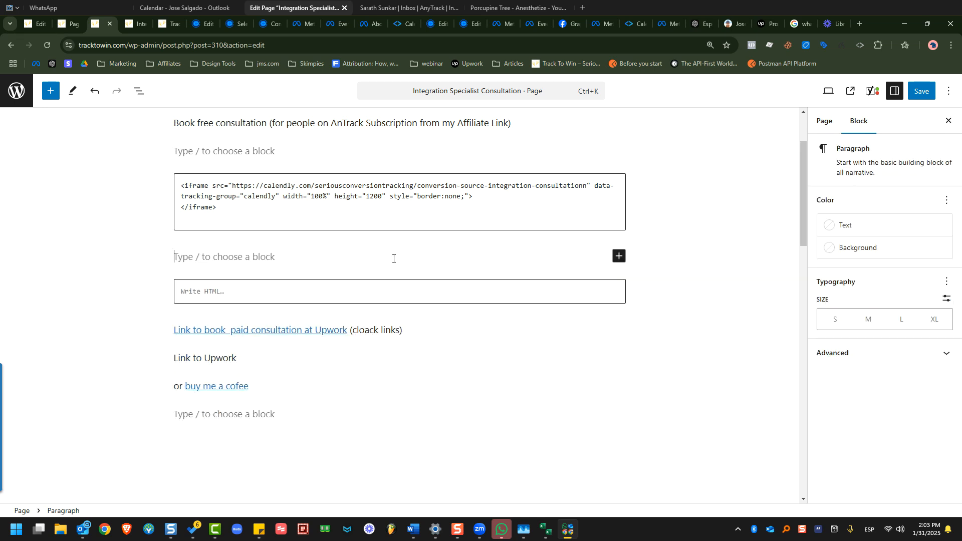
key(BackSpace)
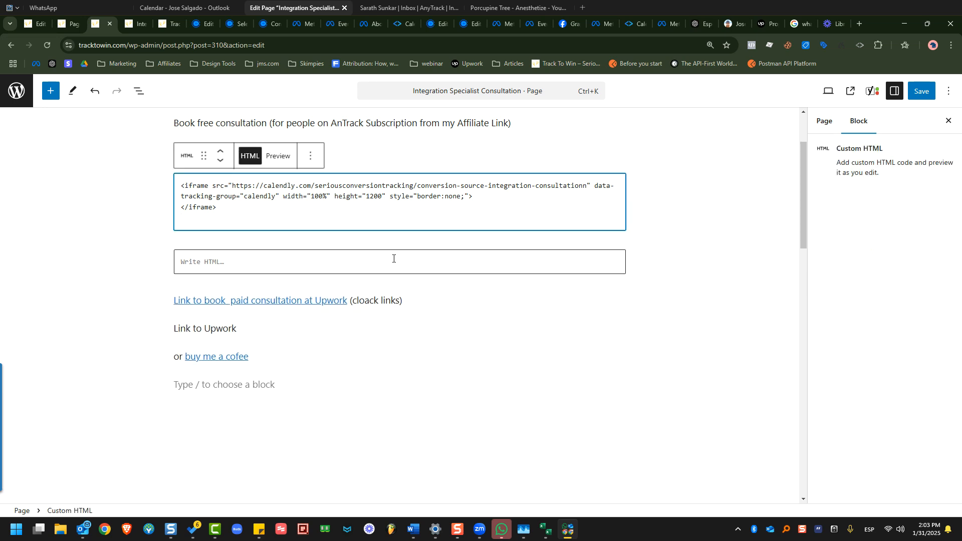
click(394, 258)
click(311, 232)
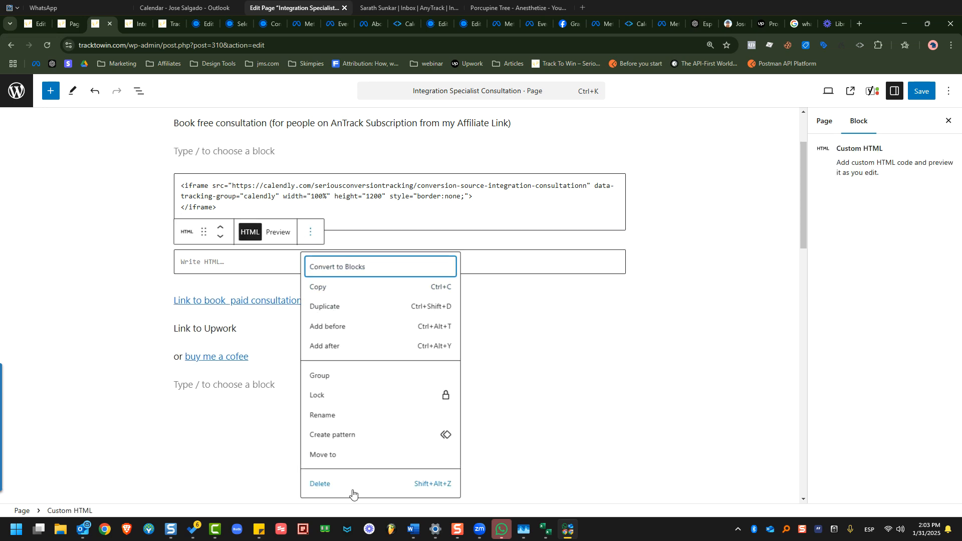
click(352, 493)
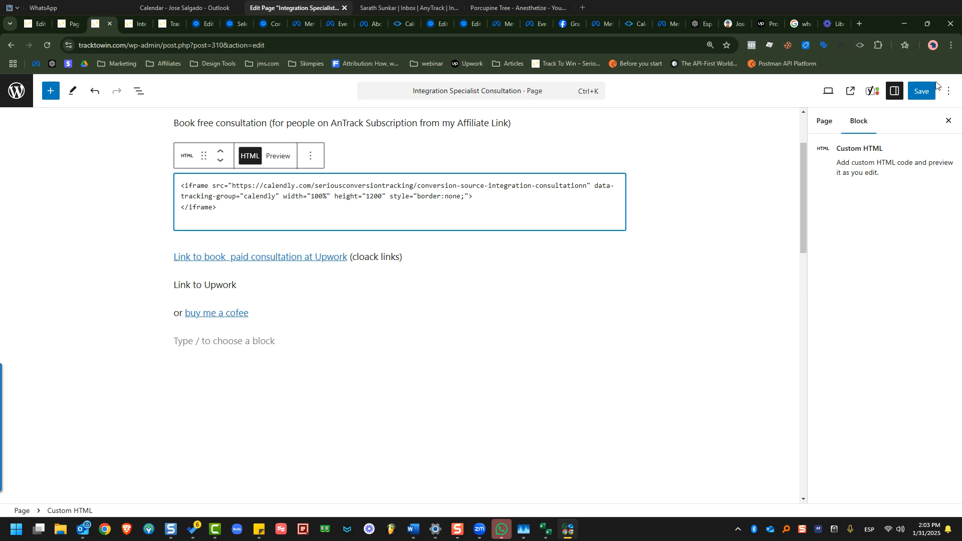
click(920, 91)
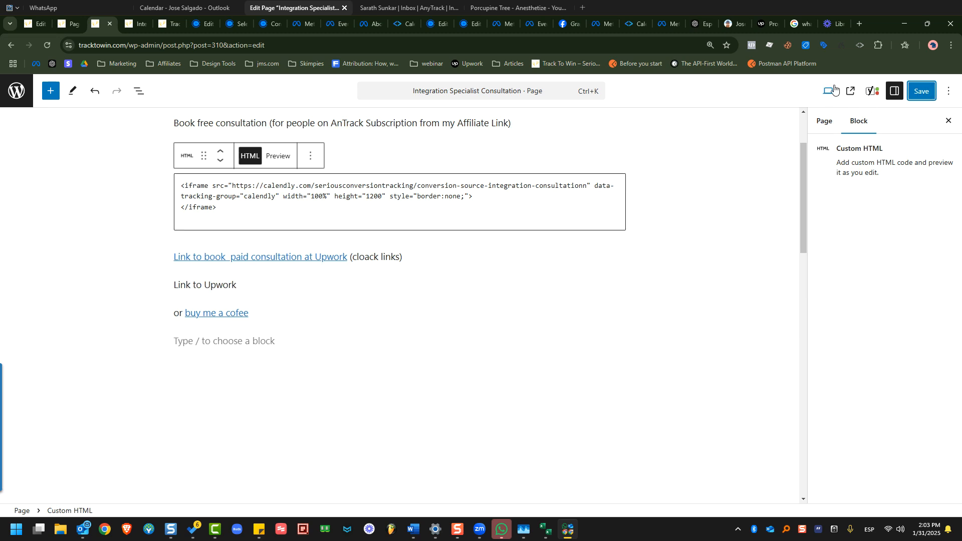
View and reload the live page, where the iframe shows Calendly's Page not found.
click(852, 92)
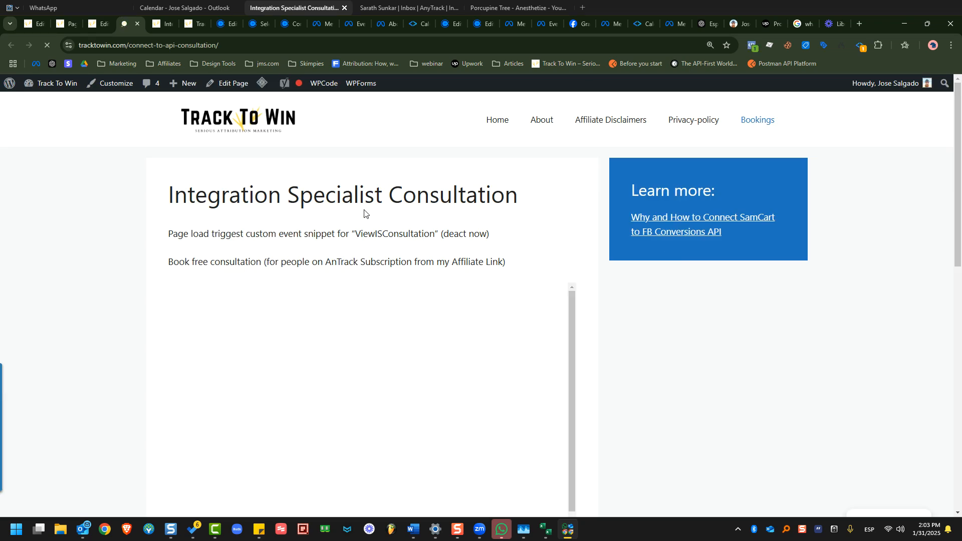
scroll(451, 190, down, 3)
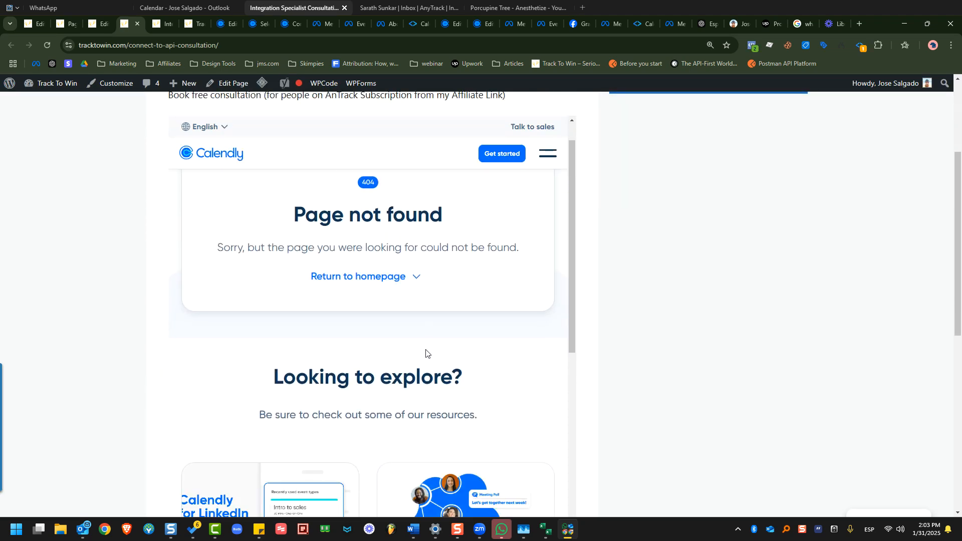
scroll(527, 255, down, 4)
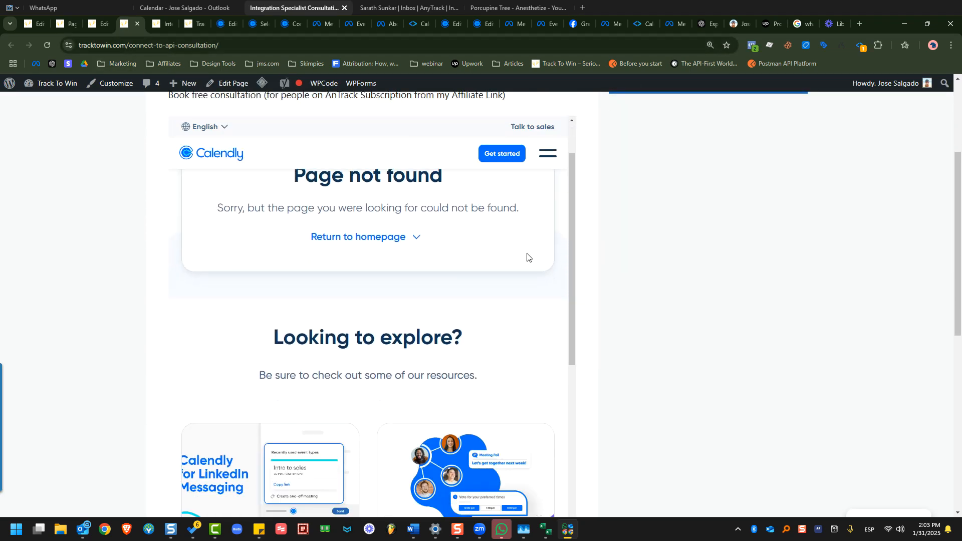
click(47, 45)
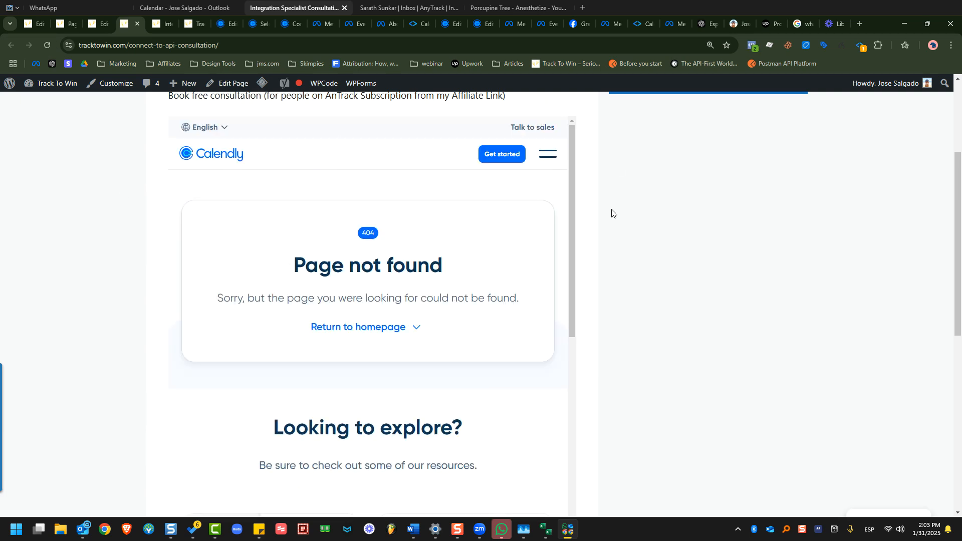
scroll(621, 240, up, 3)
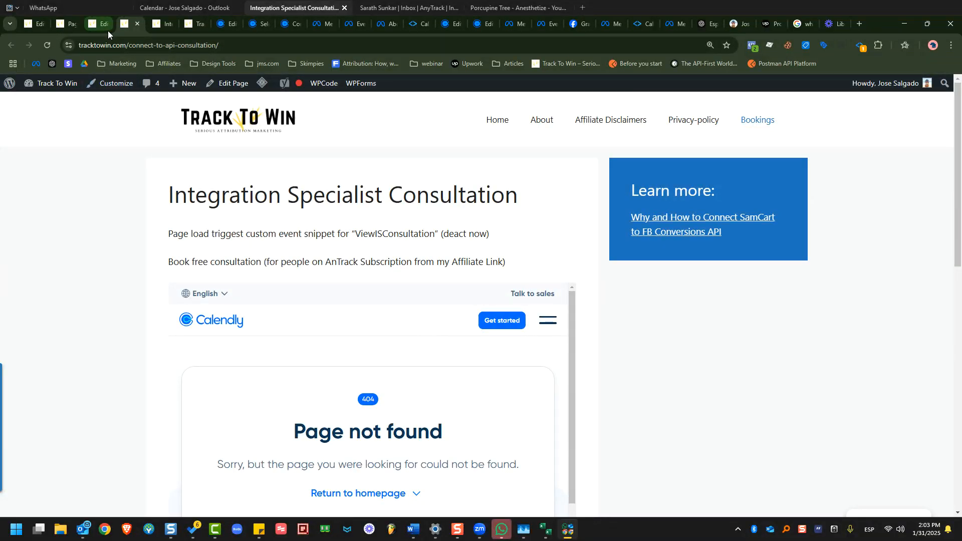
Delete the stray 'n' after 'consultation' in the iframe src URL and save with Ctrl+S.
click(107, 31)
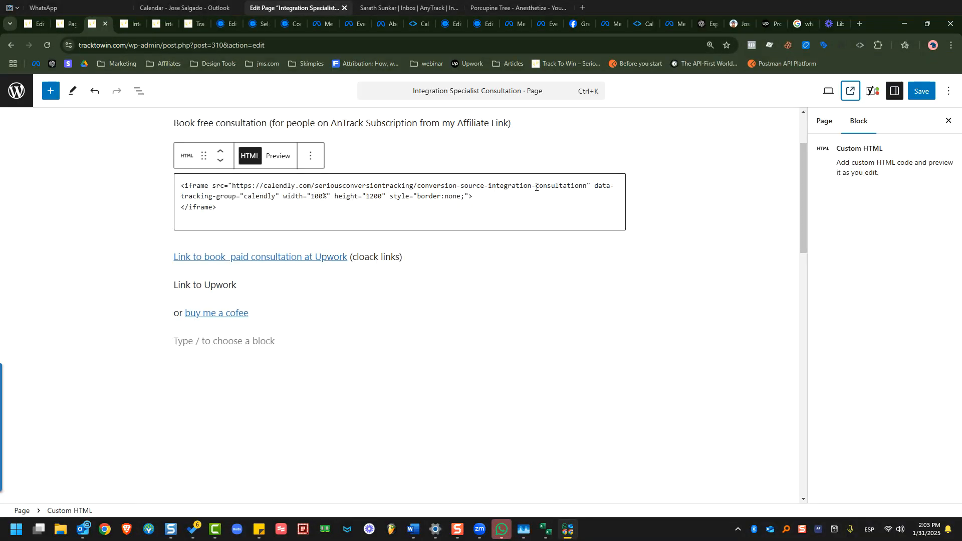
click(585, 189)
key(BackSpace)
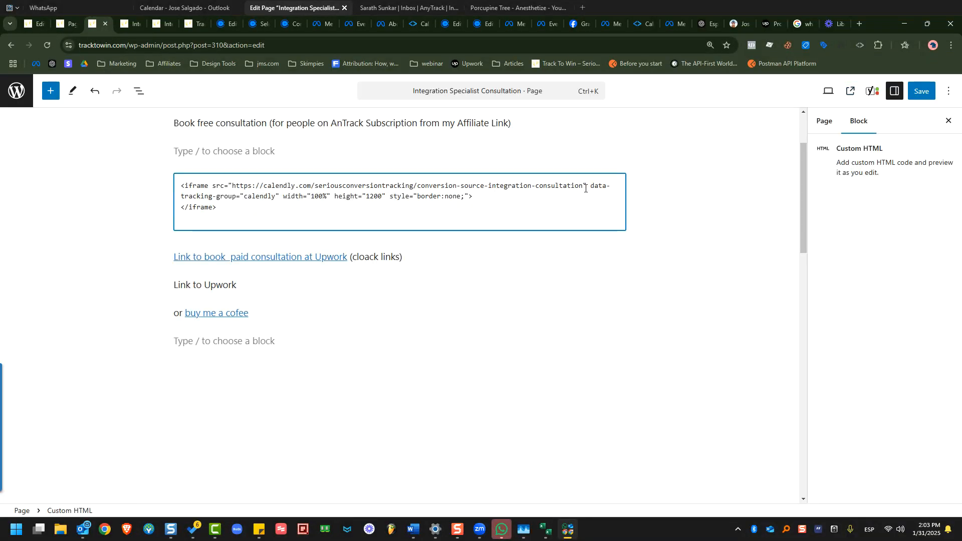
key(ctrl+s)
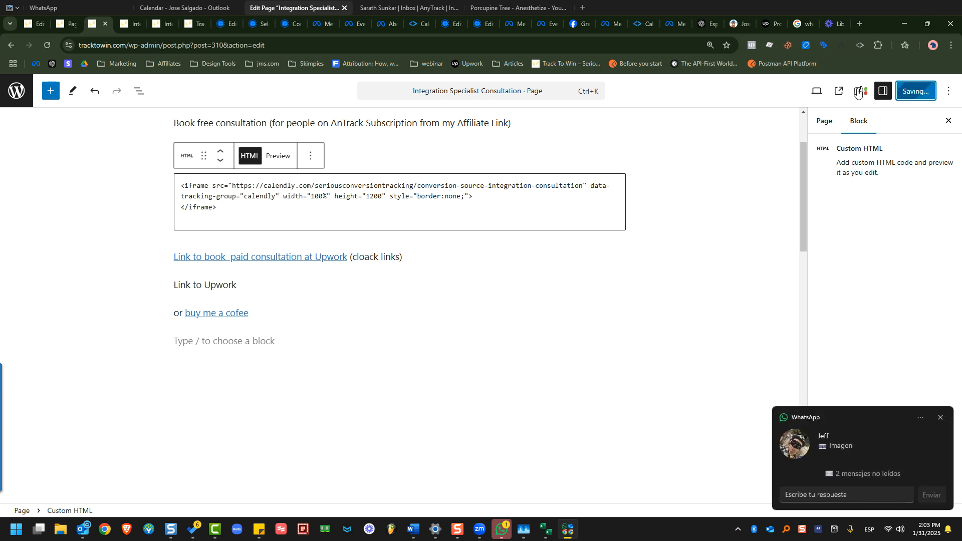
click(848, 91)
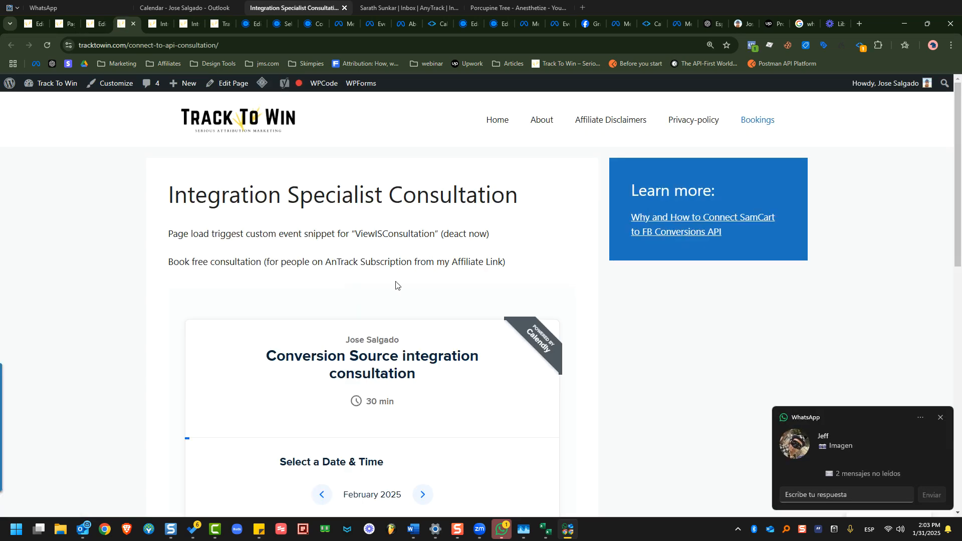
Pick Wednesday, February 5 at 7:00am in the embedded Calendly calendar.
scroll(422, 271, down, 5)
click(373, 305)
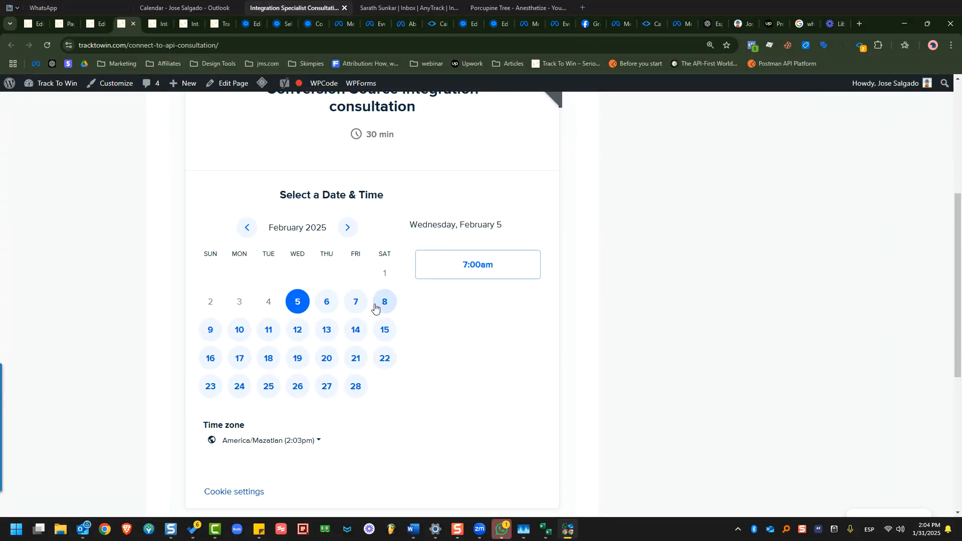
click(456, 266)
click(509, 274)
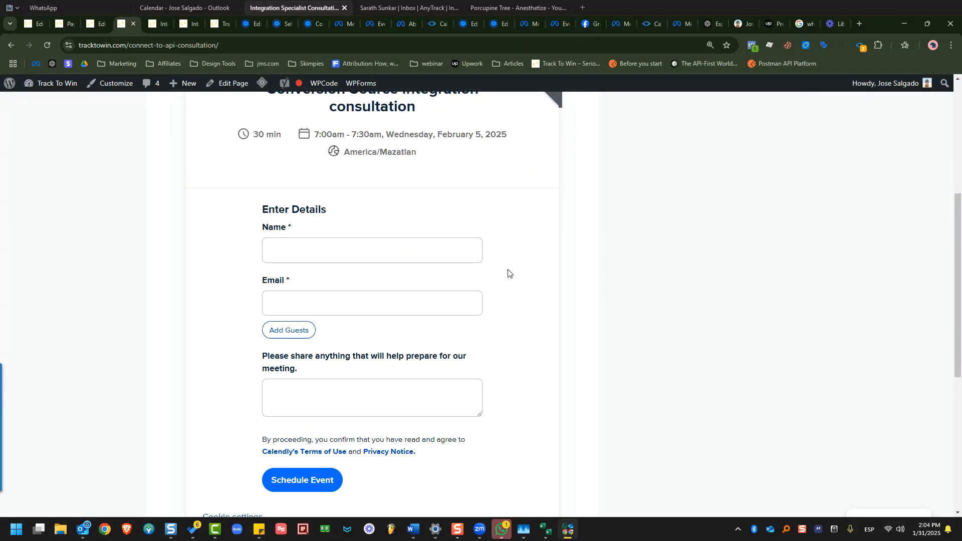
Enter a test attendee name and email, then schedule the booking.
click(353, 255)
text(One)
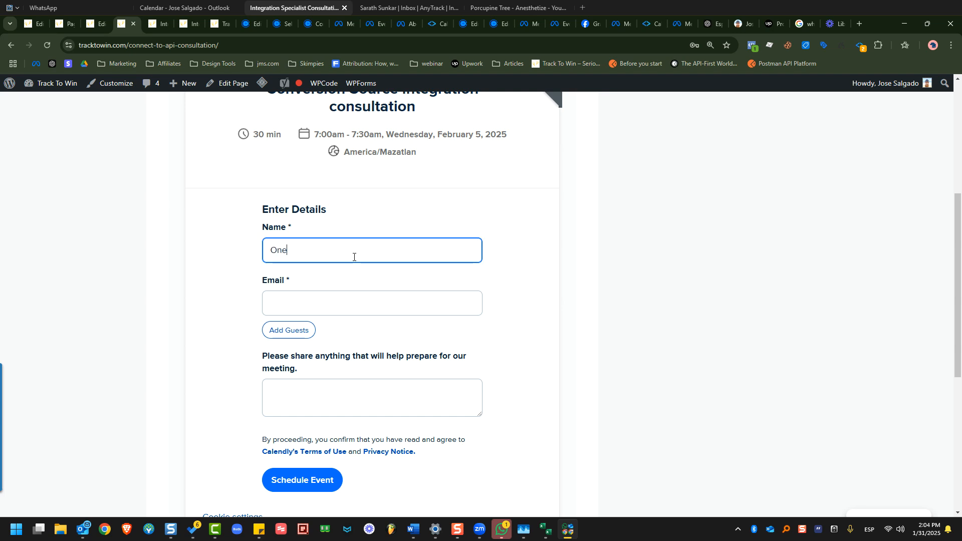
text( Test)
key(Tab)
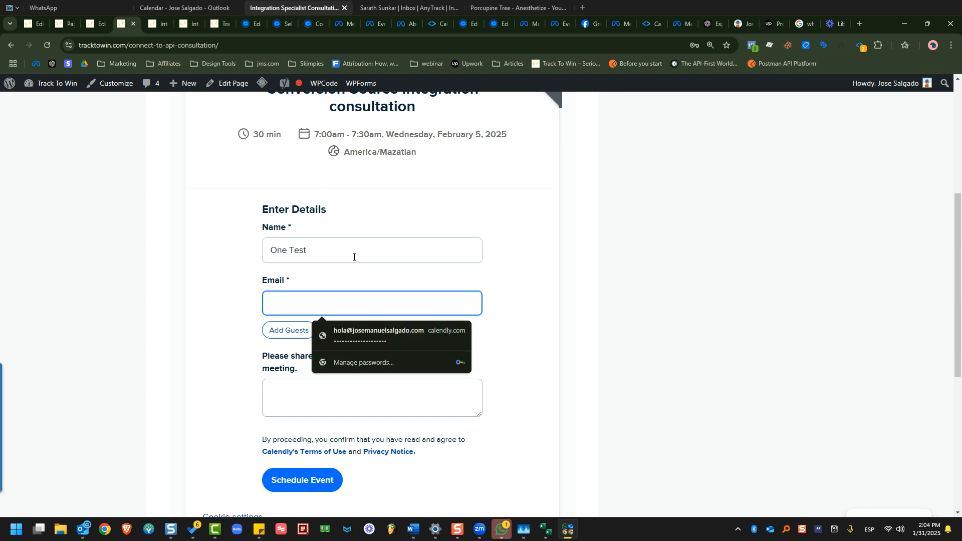
text(test@testskscd.com)
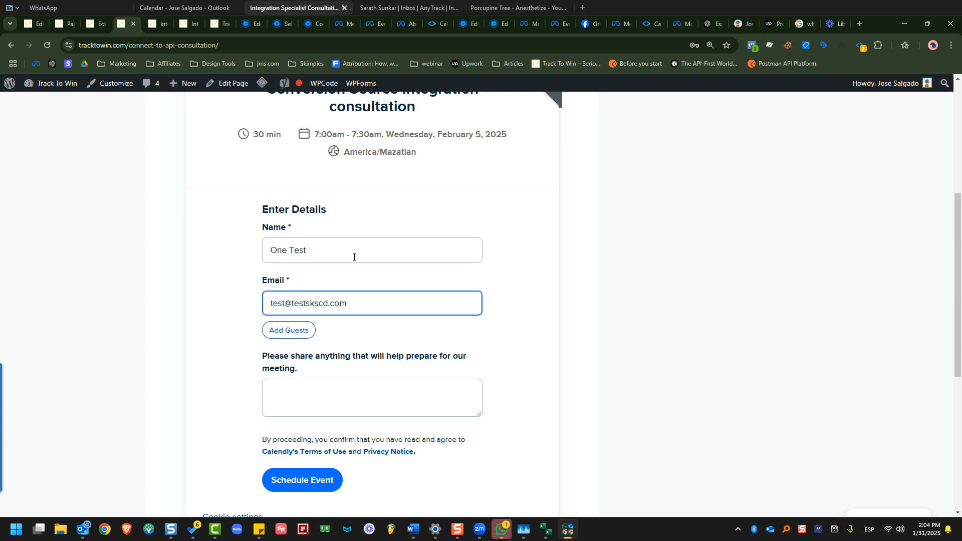
click(295, 488)
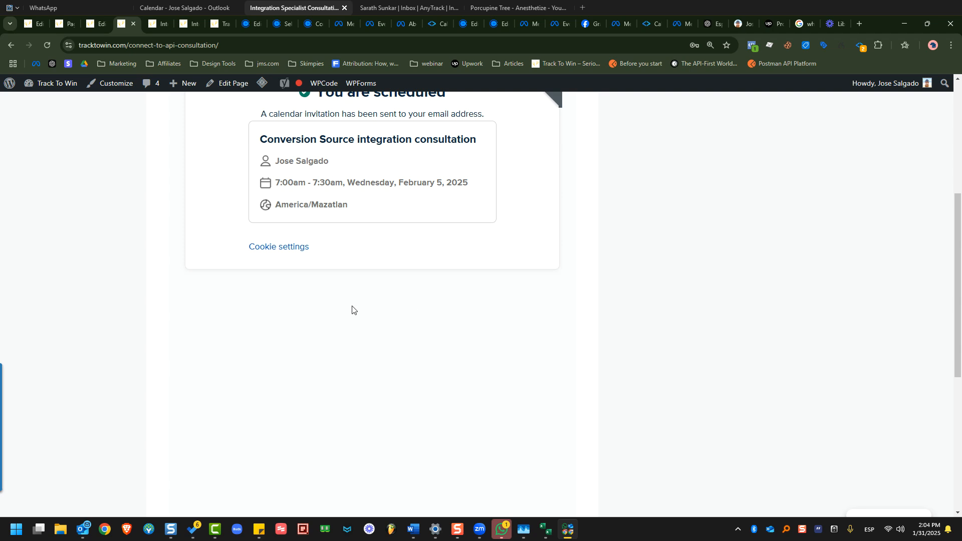
scroll(432, 312, up, 5)
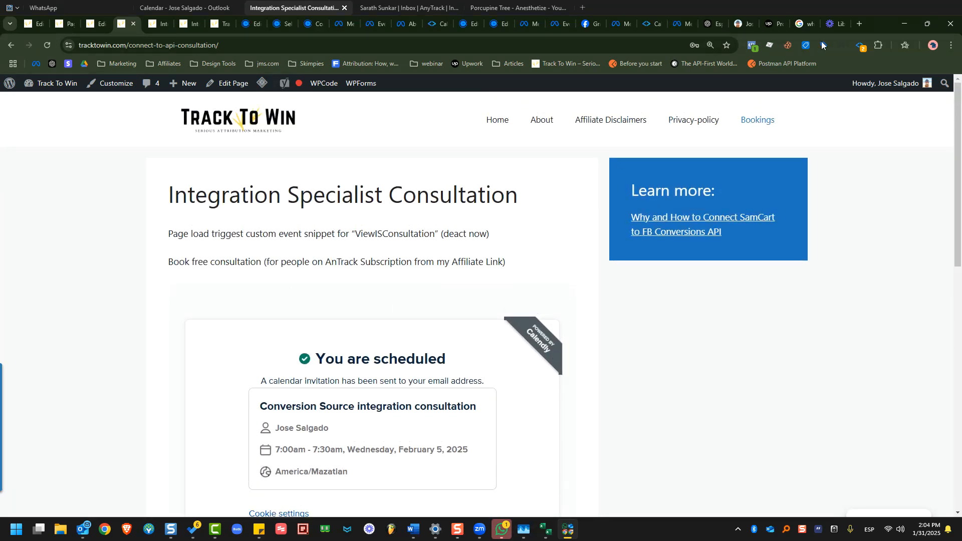
Check the Pixel Helper's fired events (PageView, OutboundClick), close it, and return to AnyTrack's Calendly page.
click(864, 47)
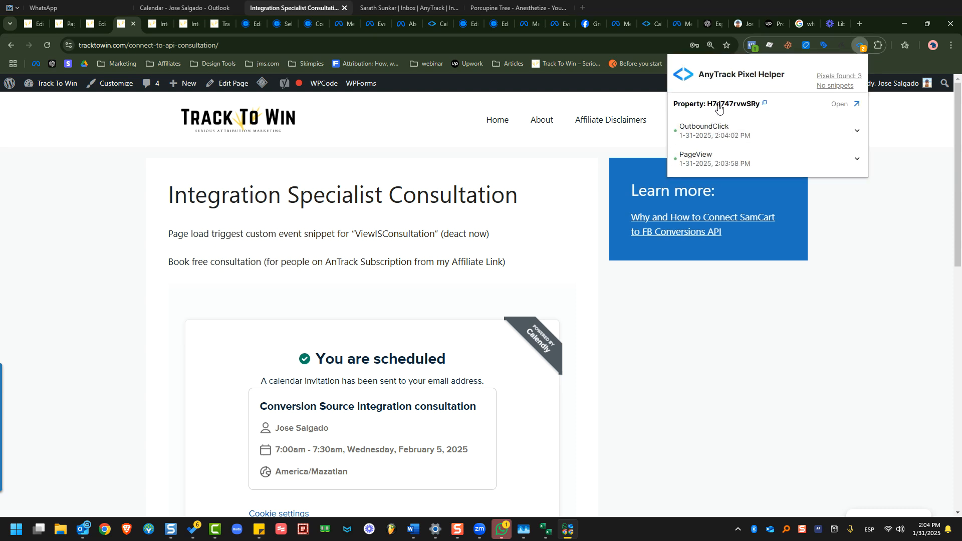
click(763, 353)
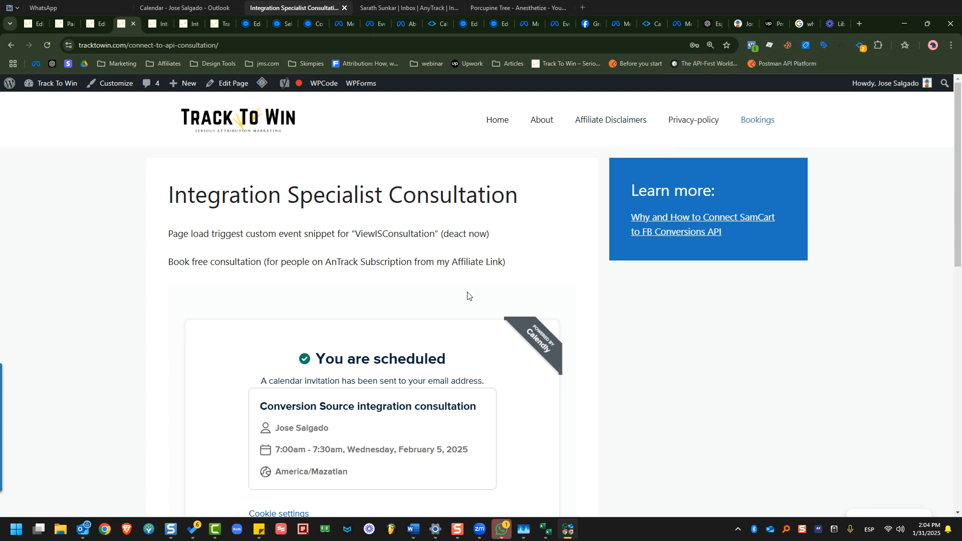
scroll(668, 280, down, 2)
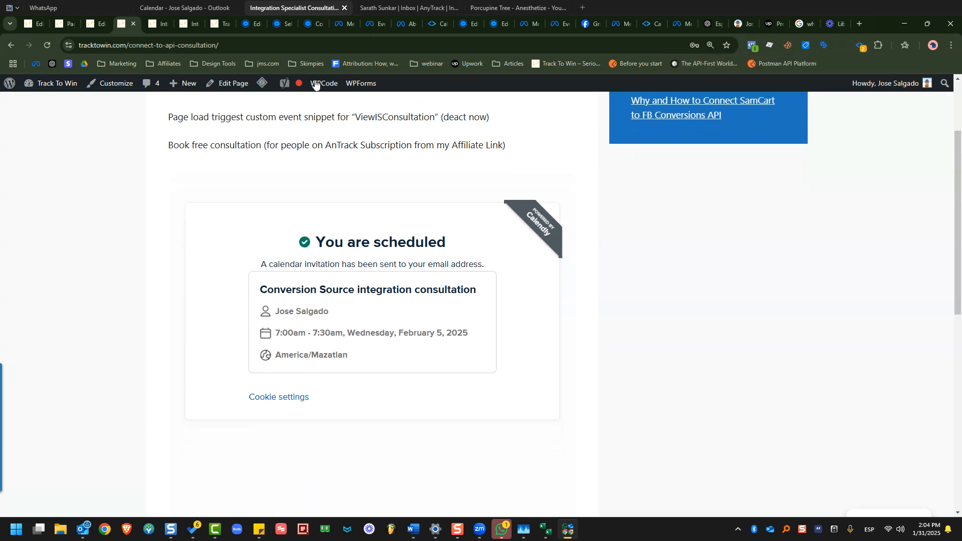
click(428, 25)
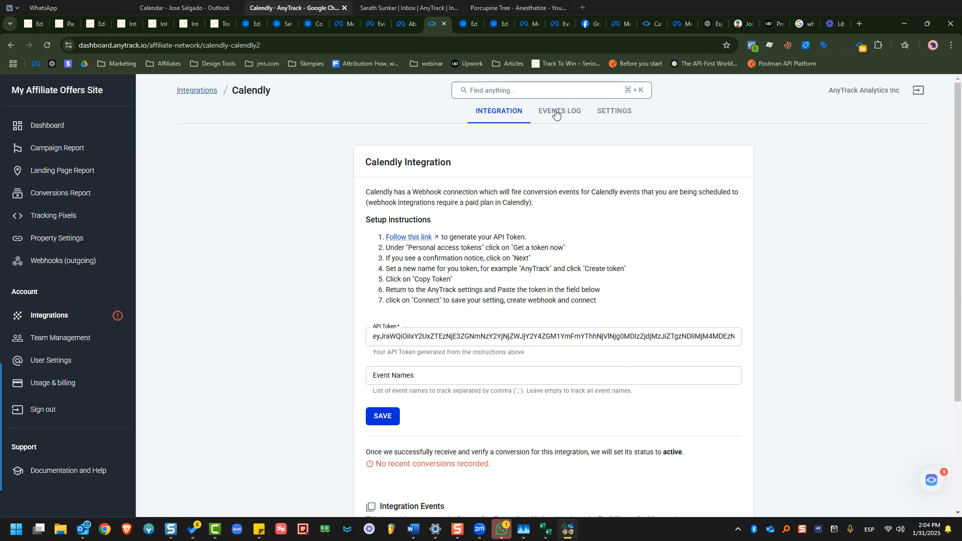
Review the BoookedCall event with status OK in the Calendly integration's events log.
click(556, 113)
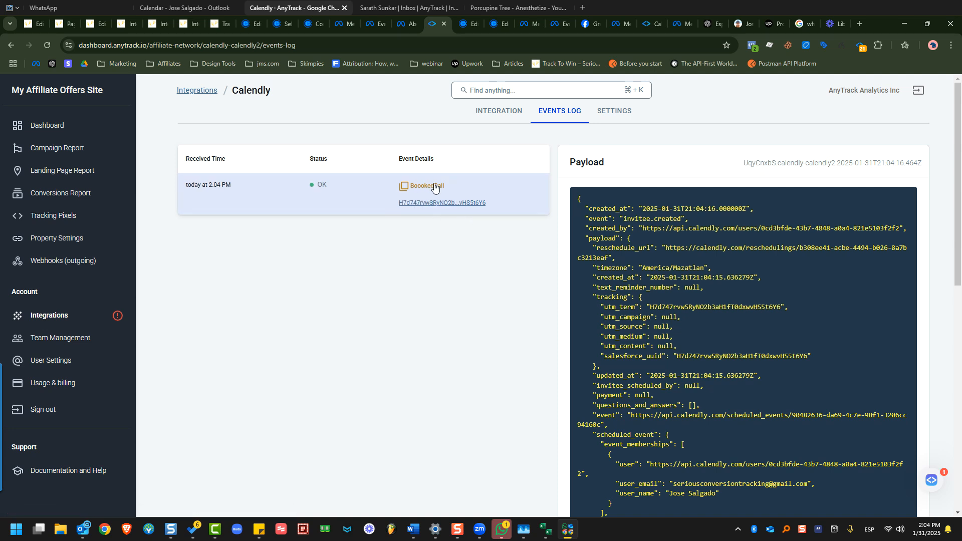
scroll(732, 313, down, 5)
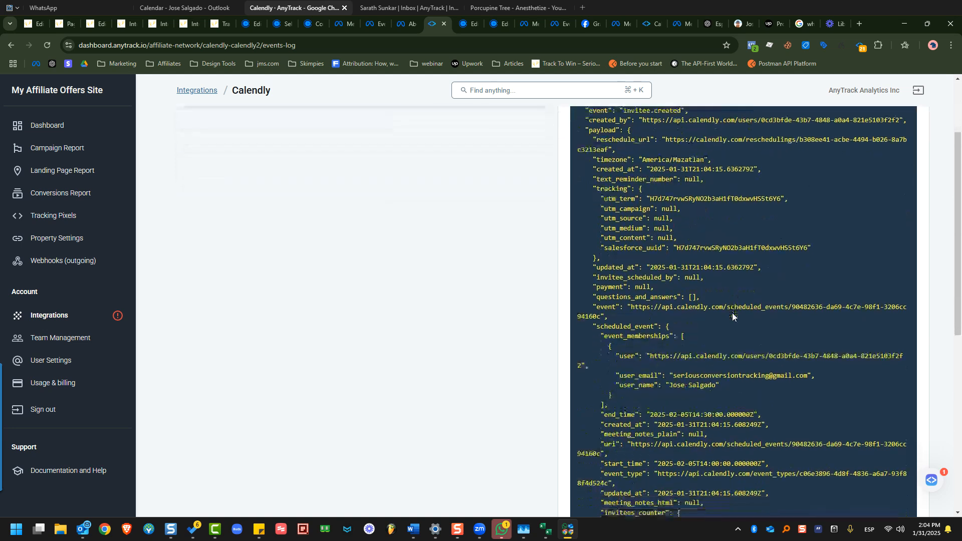
scroll(732, 312, up, 5)
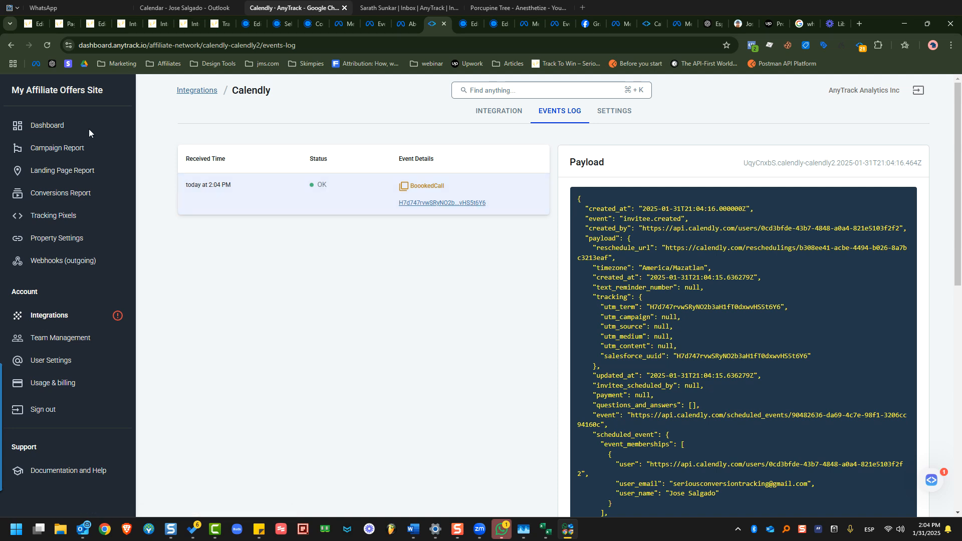
click(59, 217)
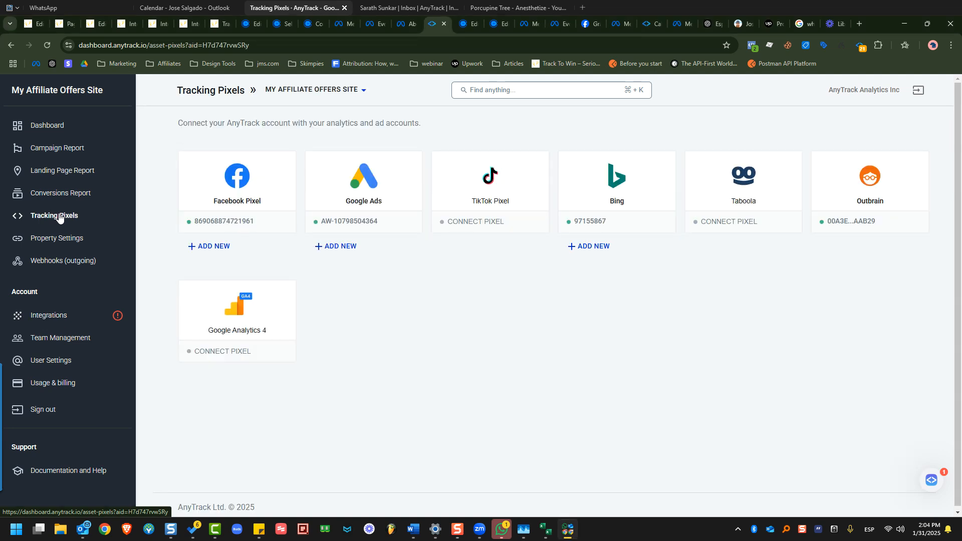
Open the Facebook pixel's settings and enable the BoookedCall conversion.
click(240, 222)
scroll(545, 378, down, 7)
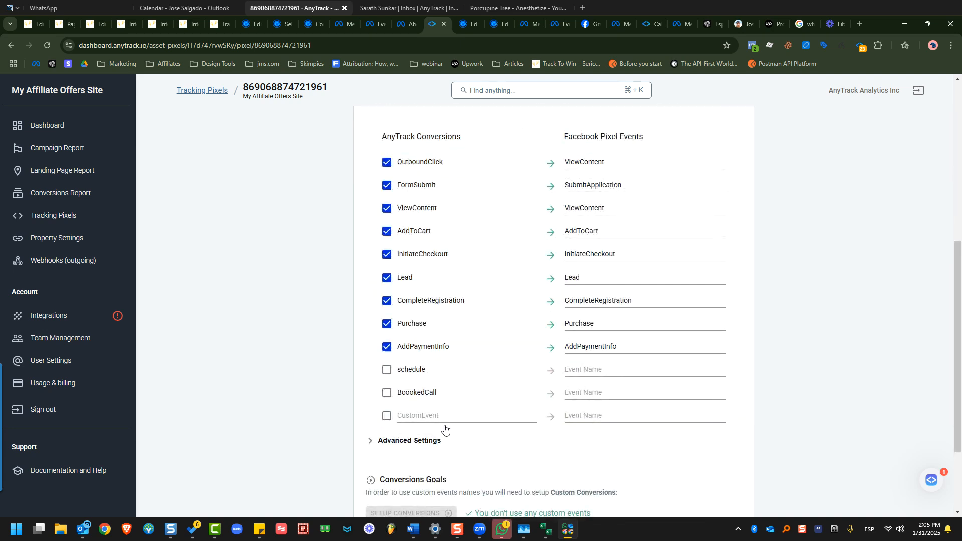
click(419, 414)
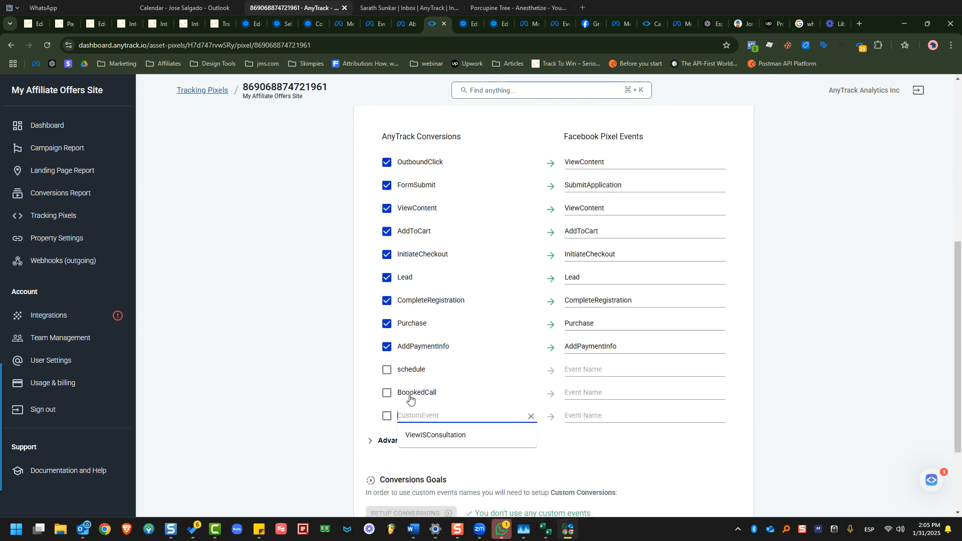
click(373, 438)
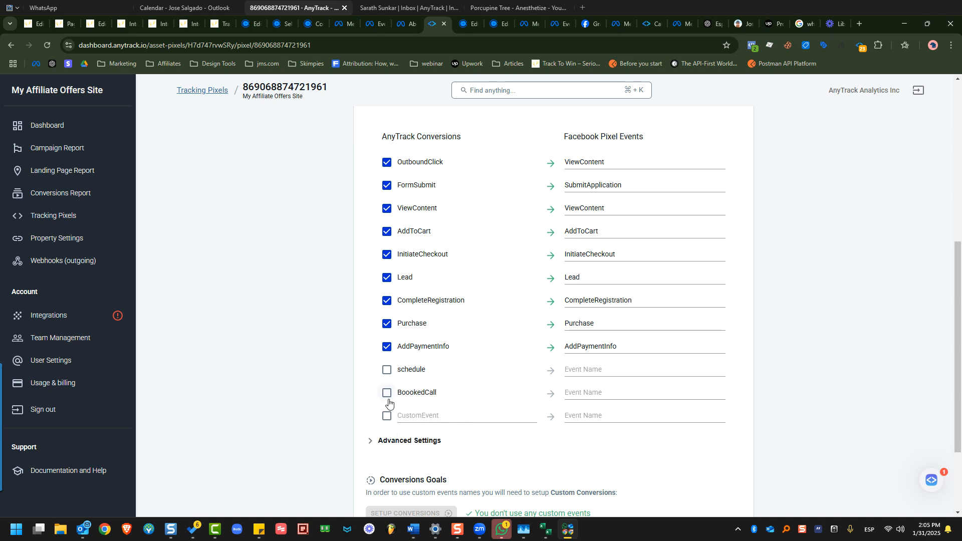
click(386, 393)
Map BoookedCall to the Facebook Lead event and save the pixel settings.
click(661, 403)
scroll(651, 330, down, 3)
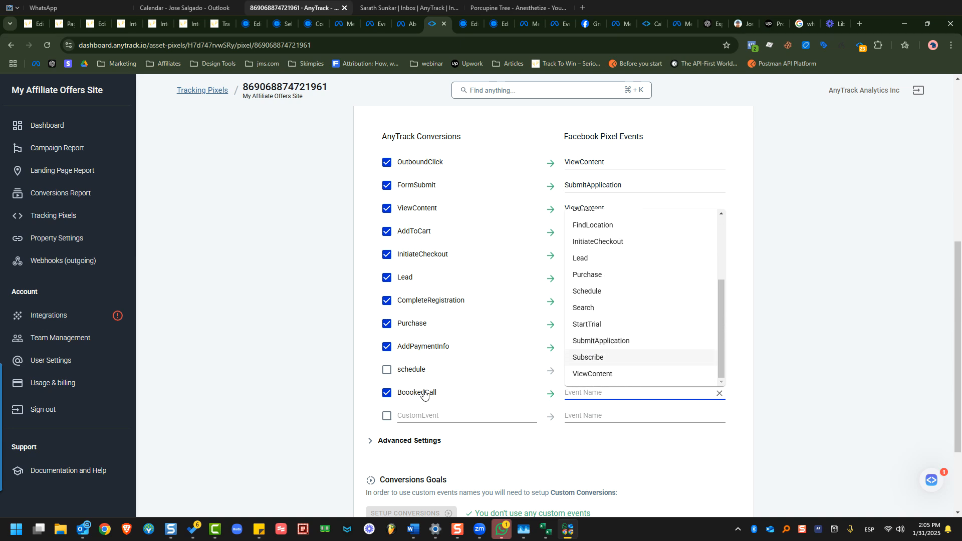
scroll(627, 288, up, 3)
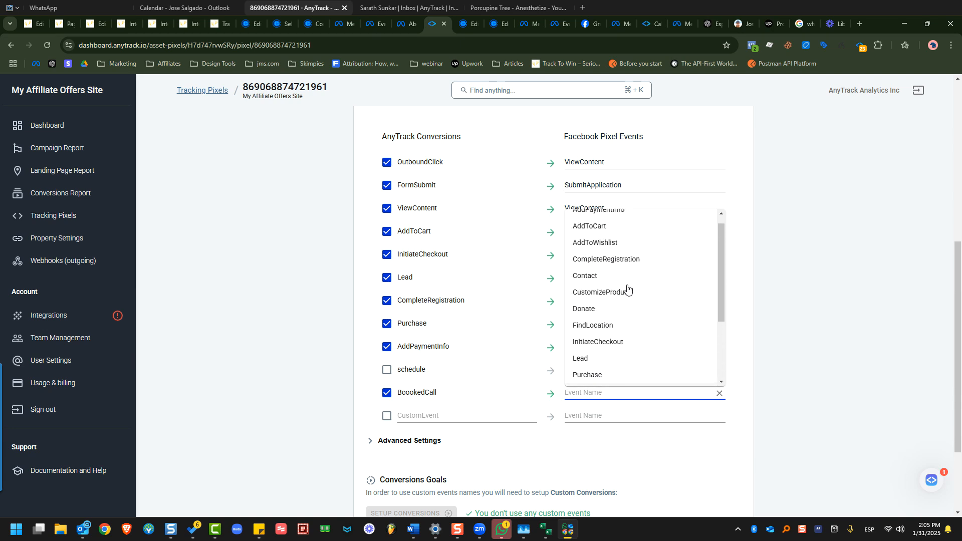
scroll(624, 250, up, 1)
scroll(639, 313, down, 2)
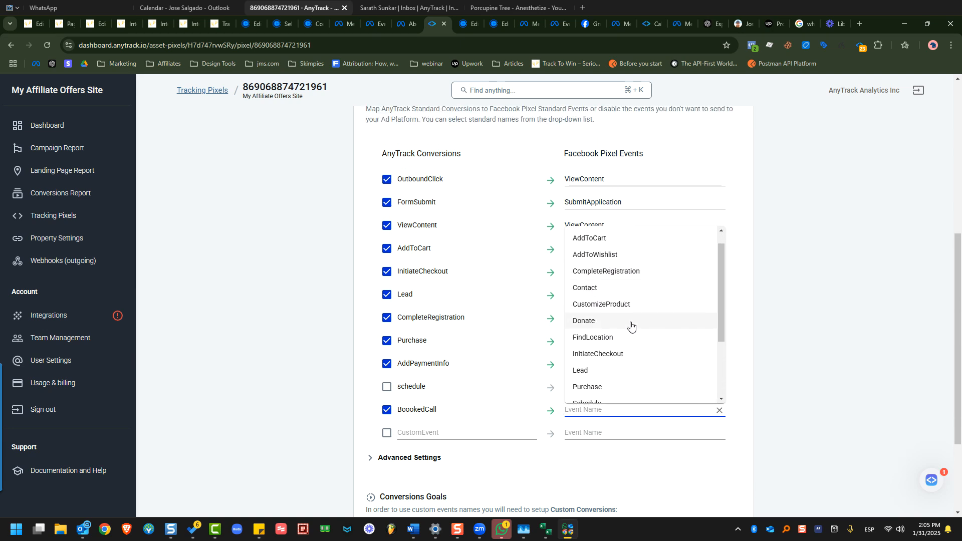
scroll(623, 358, down, 3)
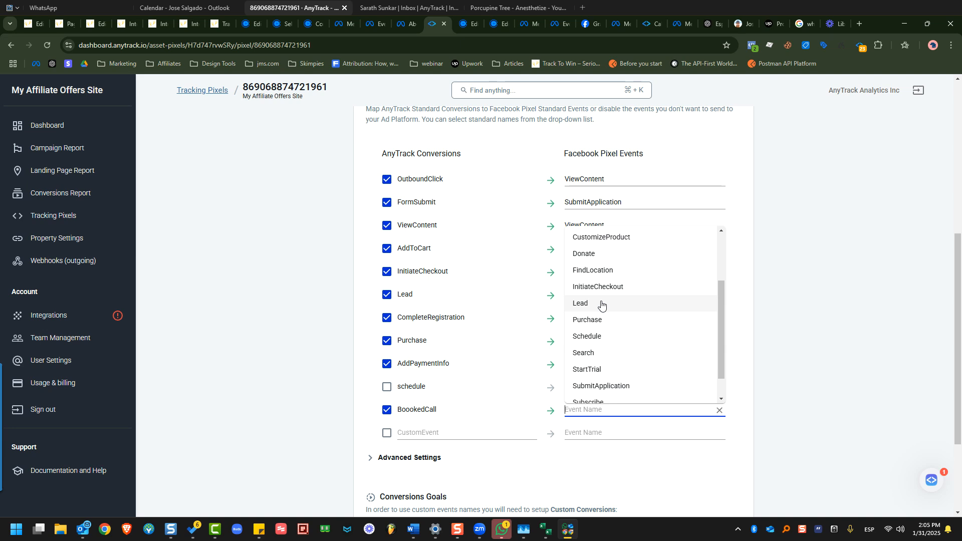
scroll(610, 306, down, 1)
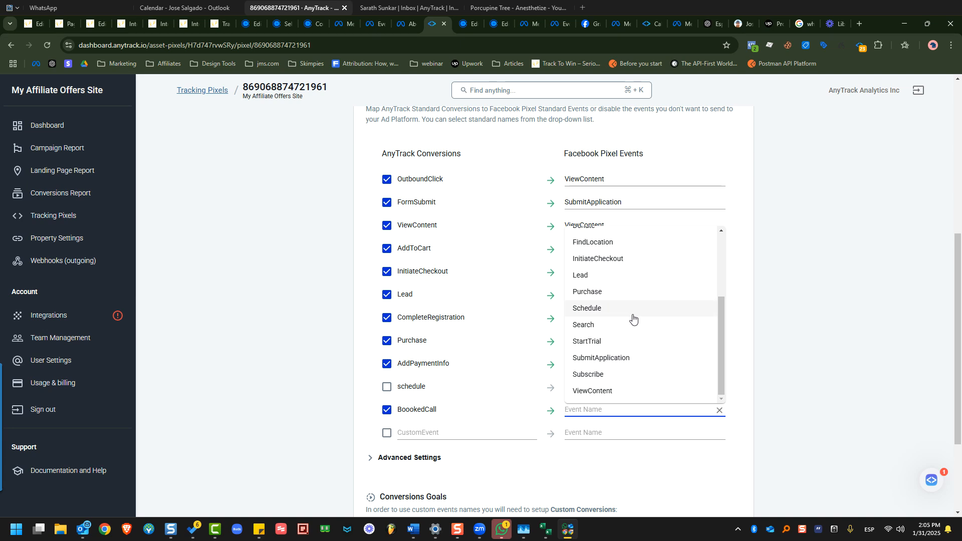
click(605, 275)
scroll(551, 441, down, 2)
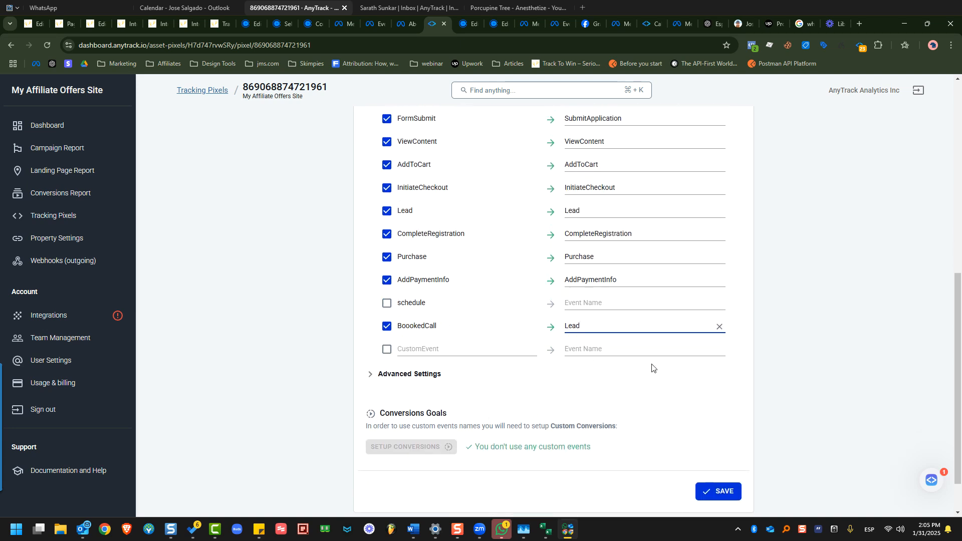
click(708, 487)
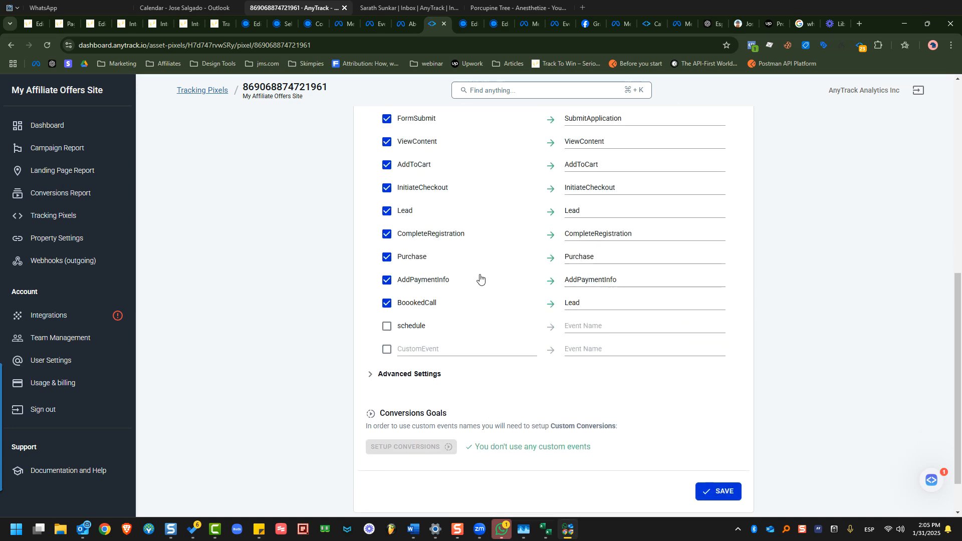
scroll(425, 190, up, 5)
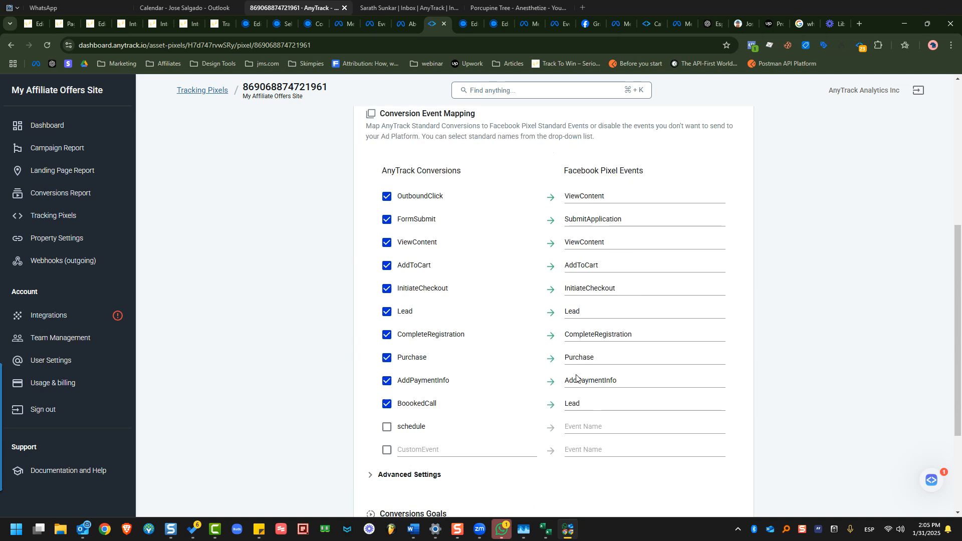
click(49, 315)
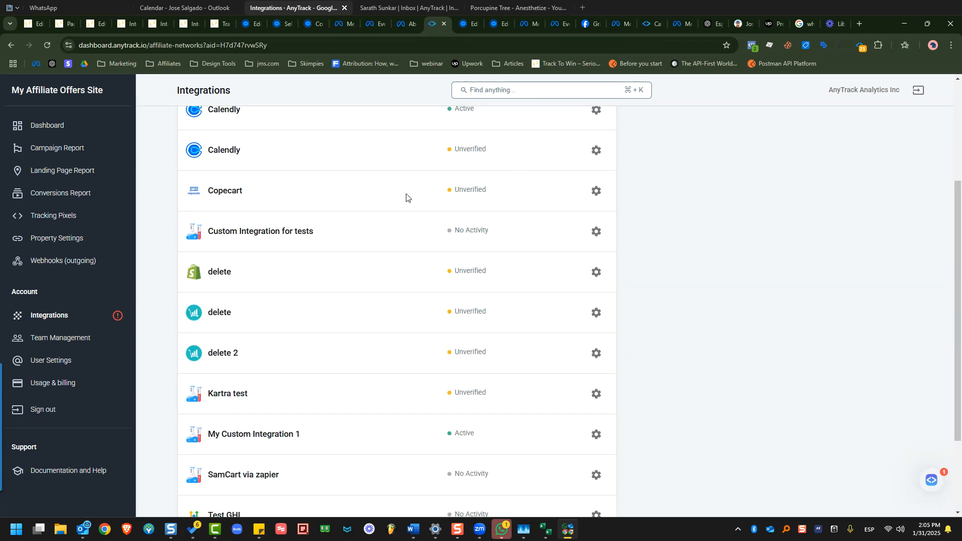
Check the first Calendly integration's events log, then go back to the Integrations list.
scroll(431, 221, up, 4)
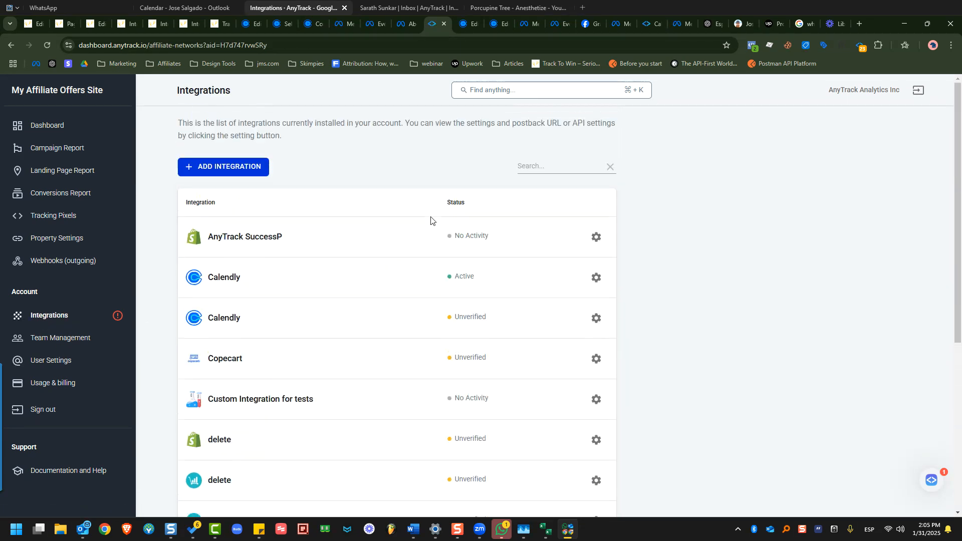
click(232, 279)
click(558, 113)
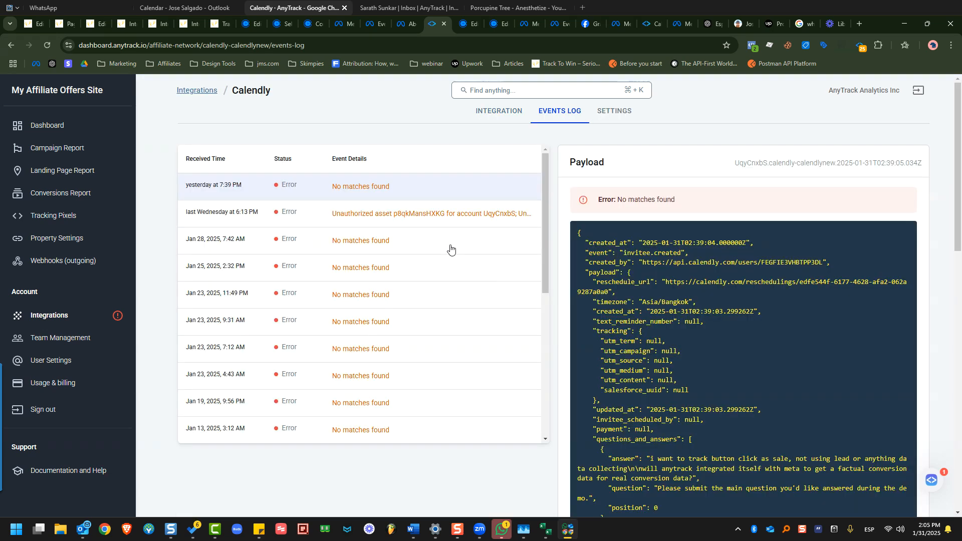
click(499, 113)
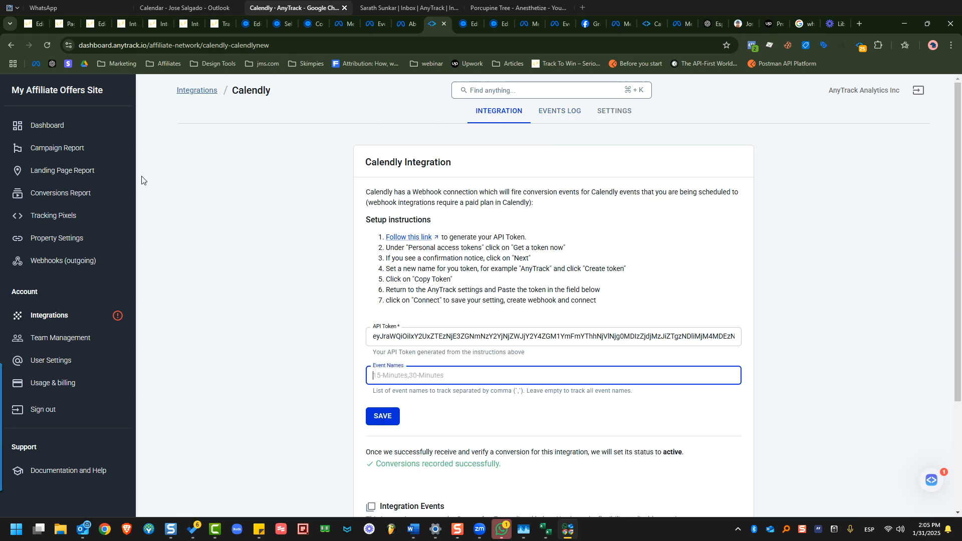
click(49, 315)
scroll(331, 300, down, 2)
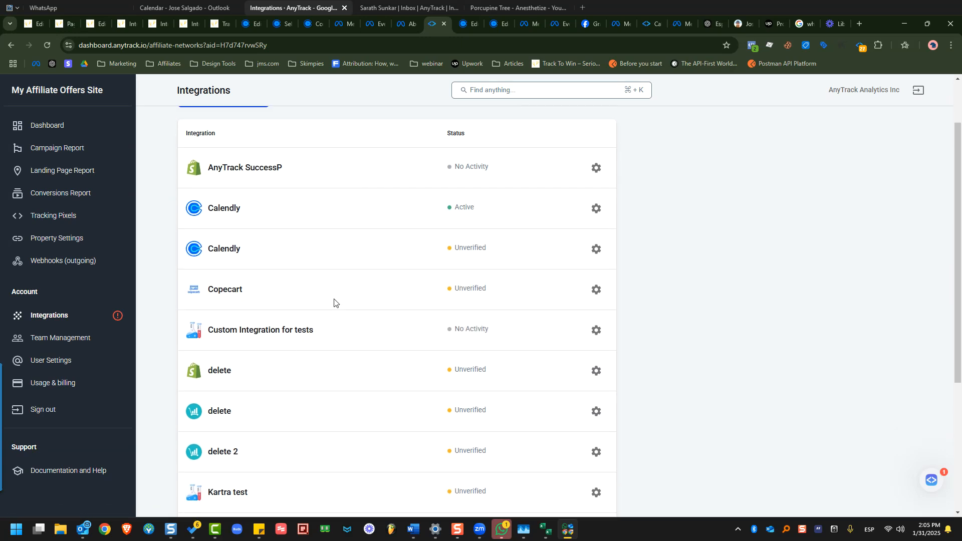
Open the second Calendly integration's events log and read the BoookedCall payload with its click ID.
click(220, 221)
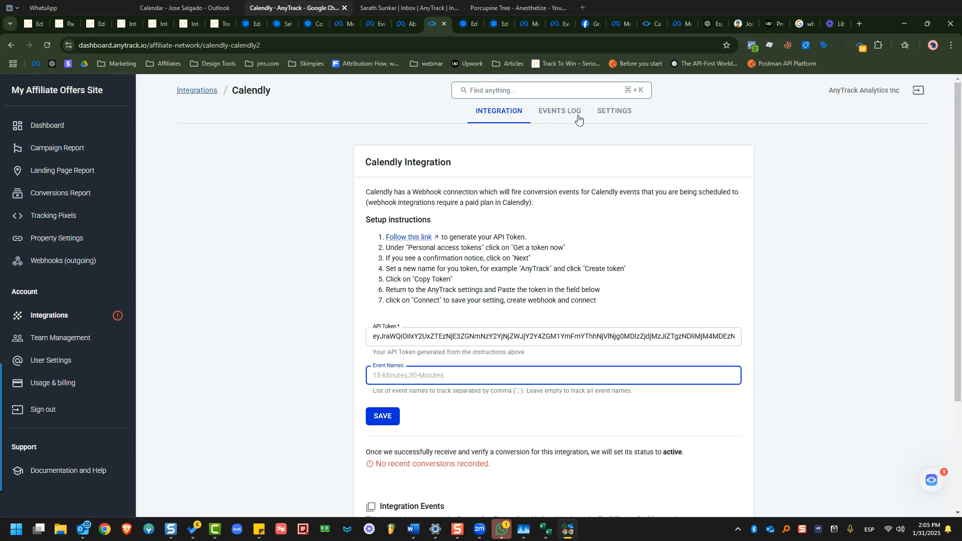
click(578, 116)
drag(626, 257, 693, 507)
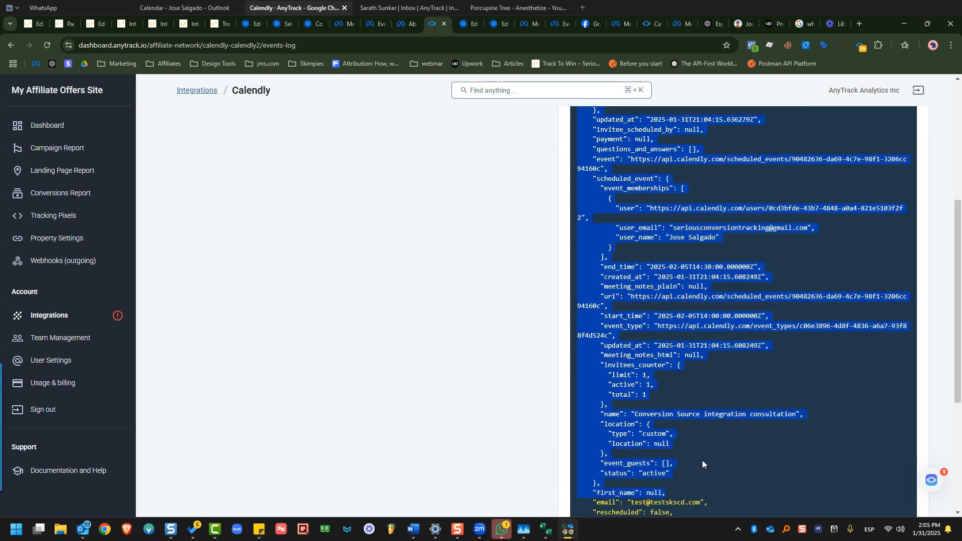
scroll(710, 354, down, 5)
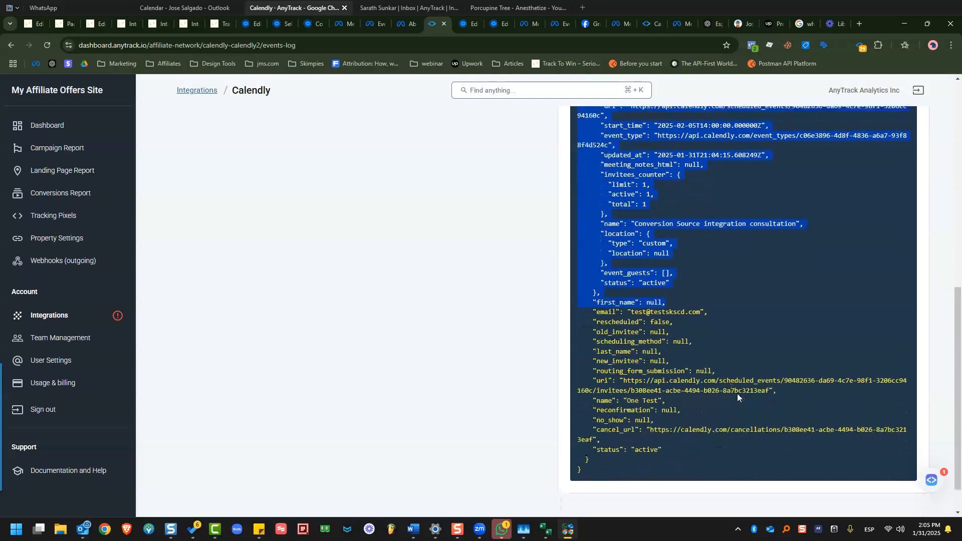
drag(668, 434, 611, 234)
click(631, 271)
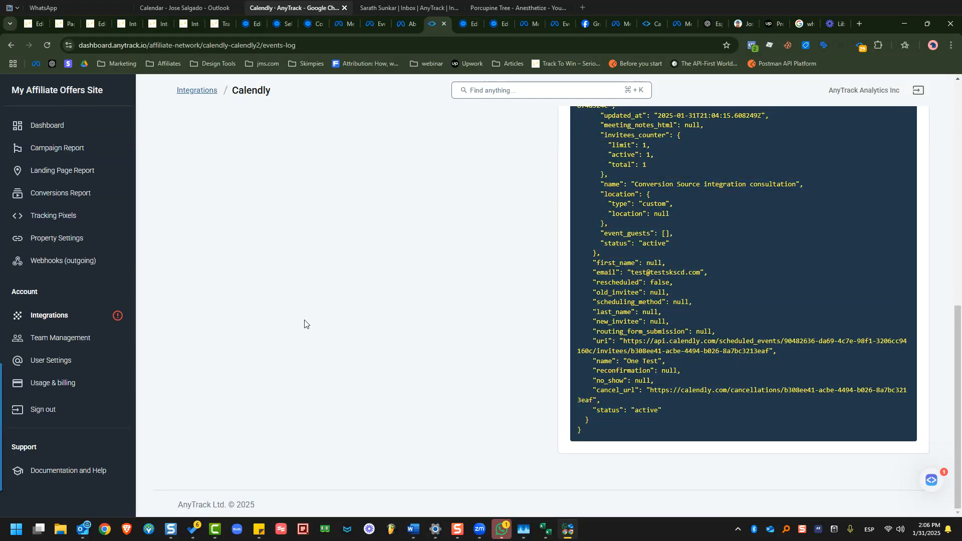